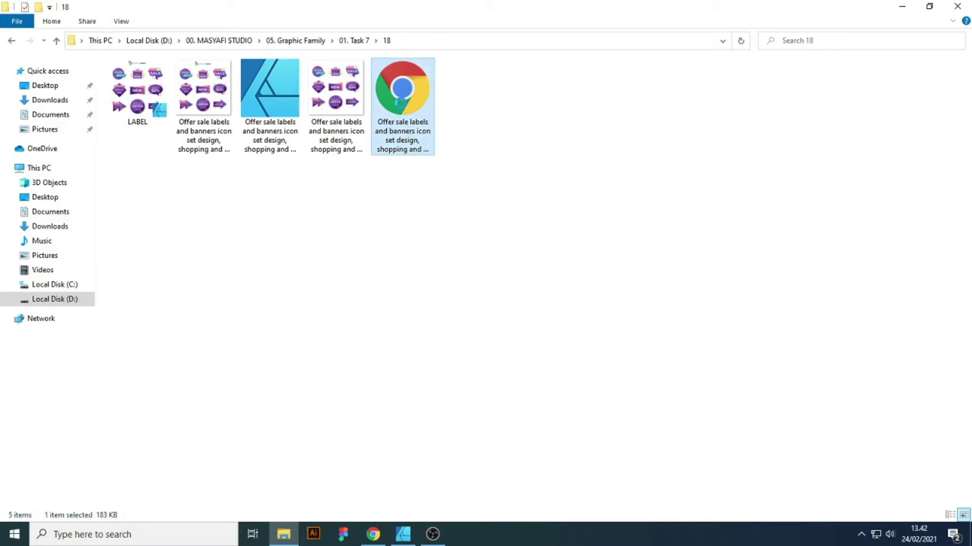
# Open the offer sale labels and banners illustration file from folder 18 in Affinity Designer.
pyautogui.rightClick(400, 105)
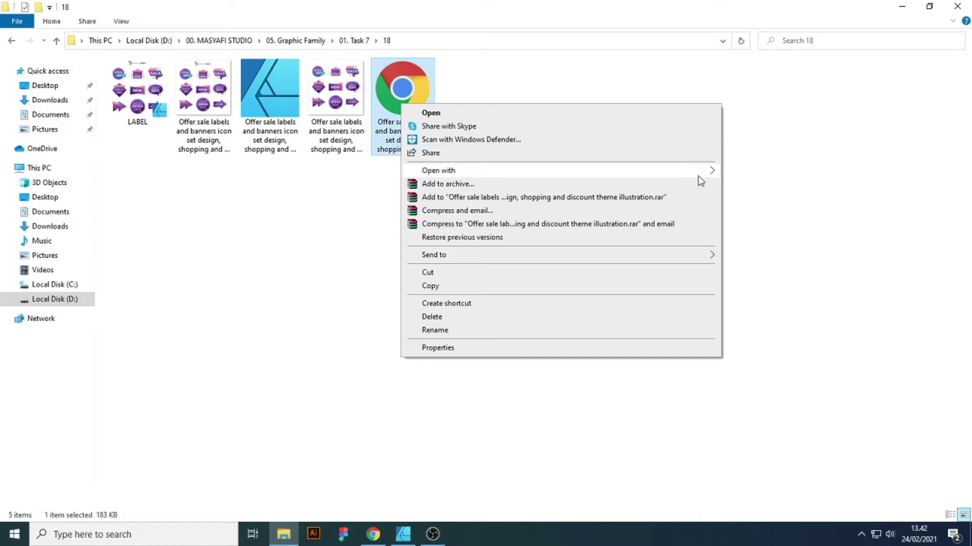
pyautogui.moveTo(697, 176)
pyautogui.click(745, 187)
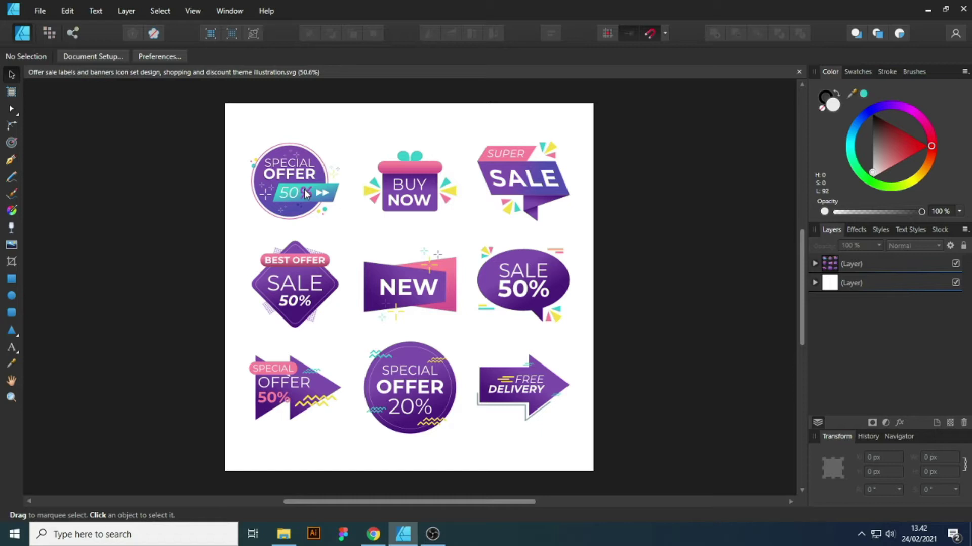
# Create a new document with a page size of 1080 × 1080 px.
pyautogui.click(40, 11)
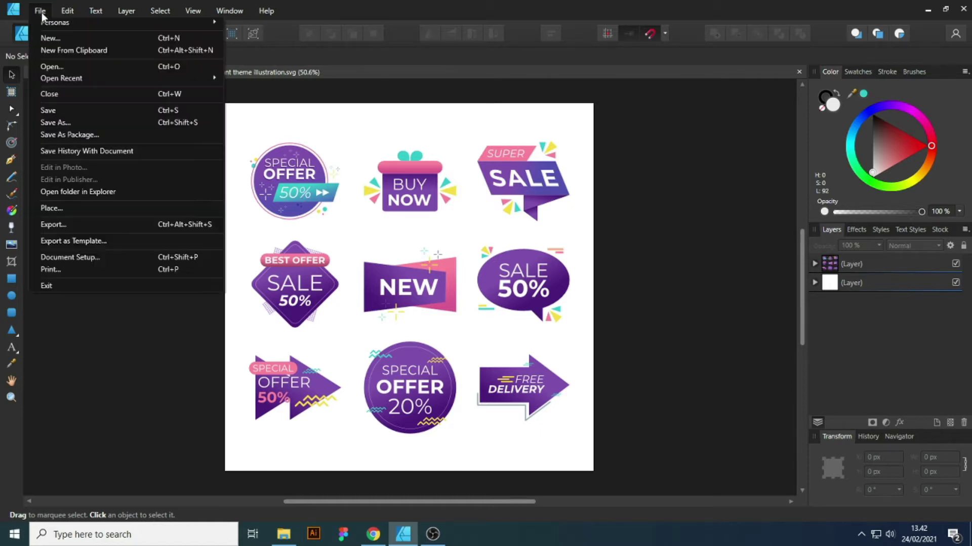
pyautogui.moveTo(70, 80)
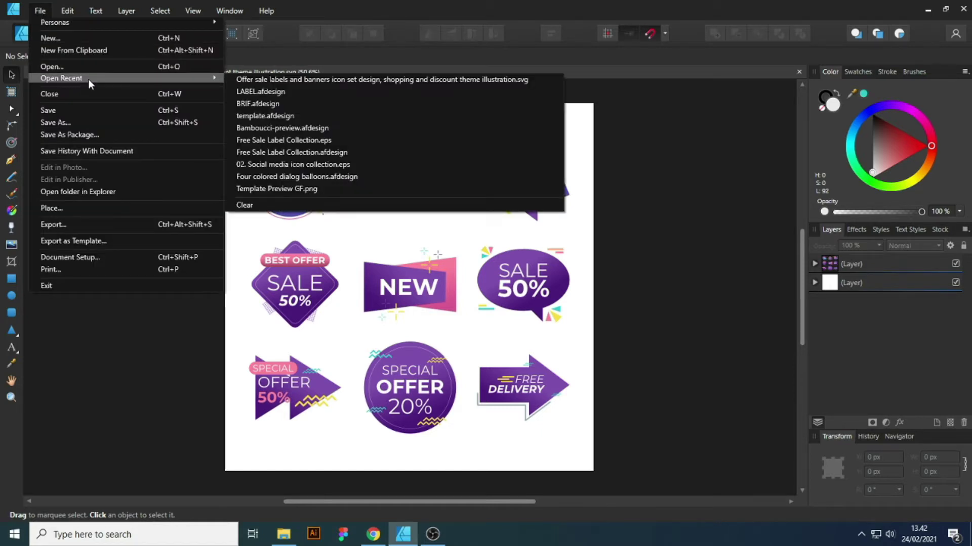
pyautogui.press('Escape')
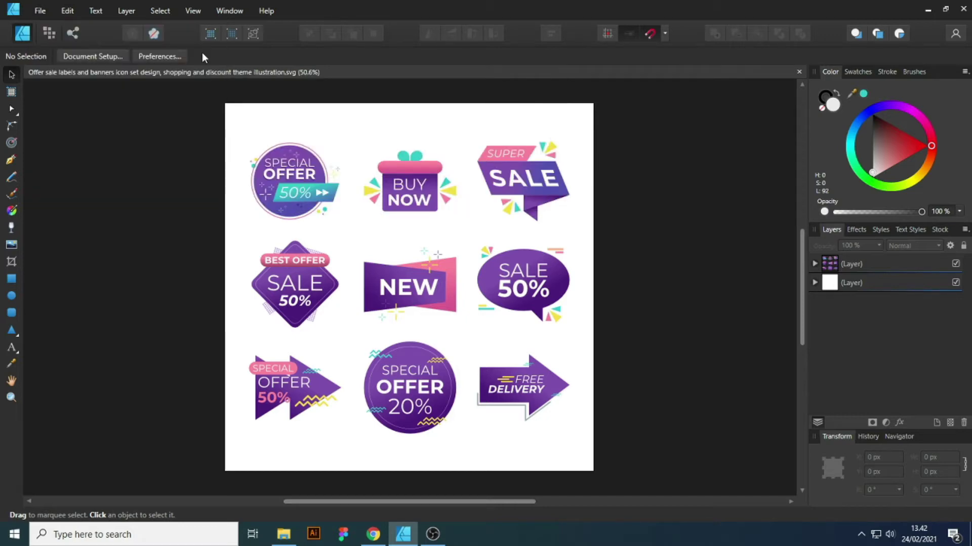
pyautogui.hotkey('ctrl', 'n')
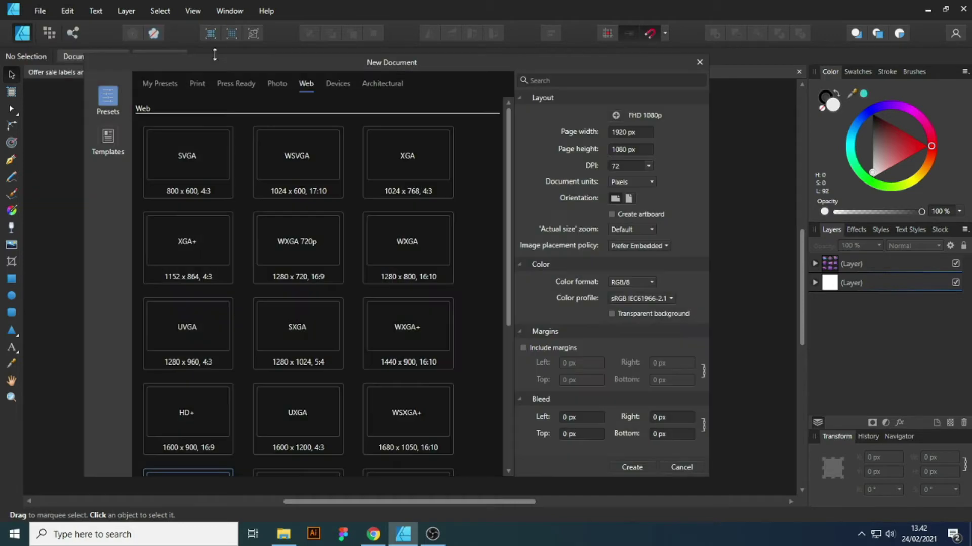
pyautogui.click(633, 133)
pyautogui.write('10')
pyautogui.write('1080')
pyautogui.click(628, 468)
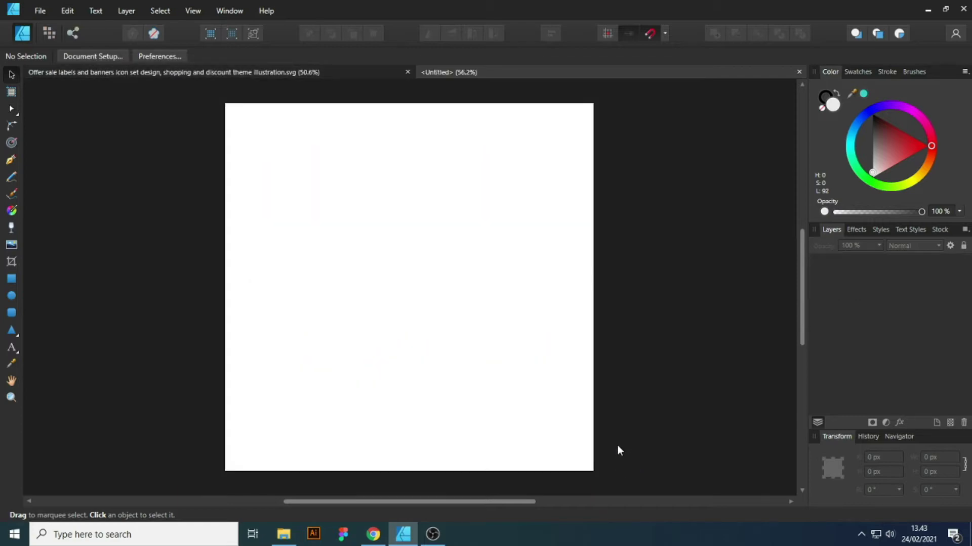
# Copy the round "SPECIAL OFFER 50%" label from the illustration and paste it into the new untitled document.
pyautogui.click(367, 71)
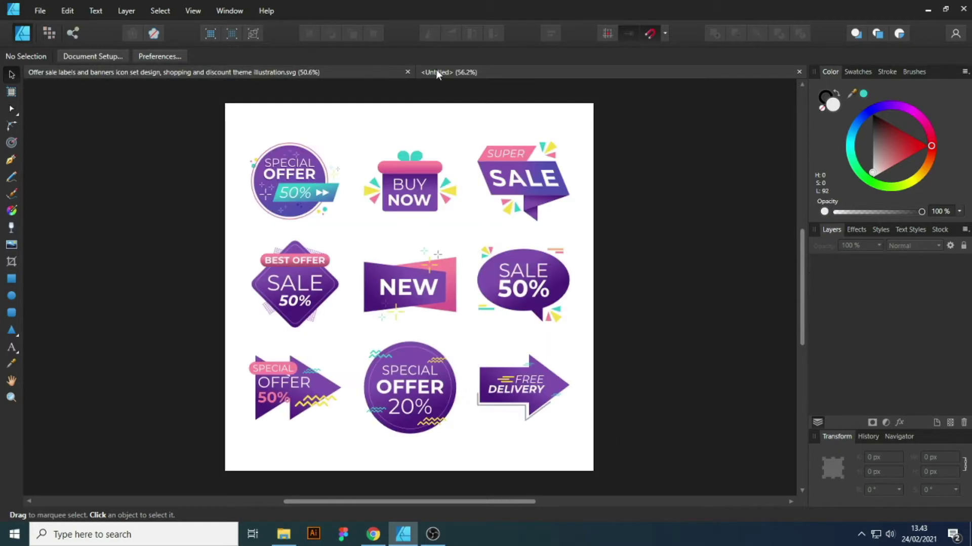
pyautogui.click(454, 71)
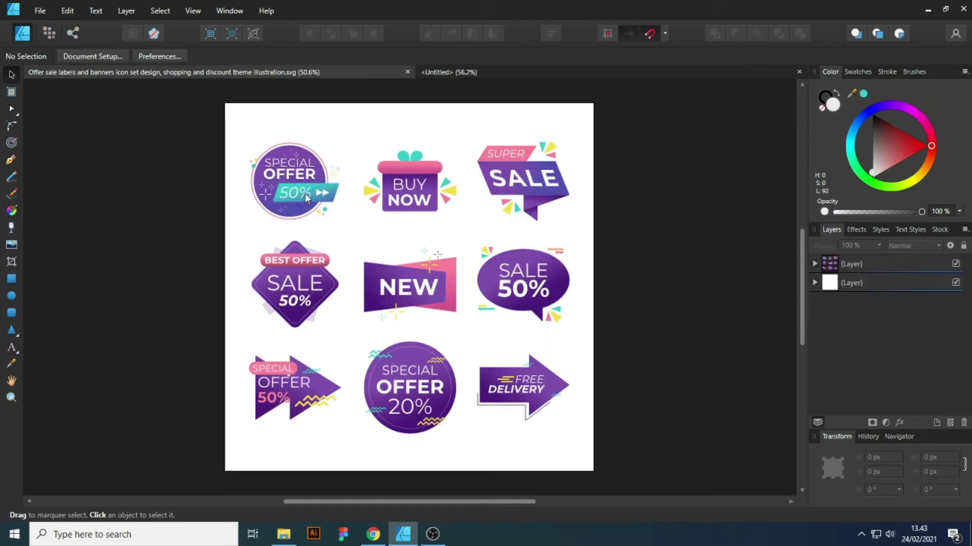
pyautogui.click(270, 189)
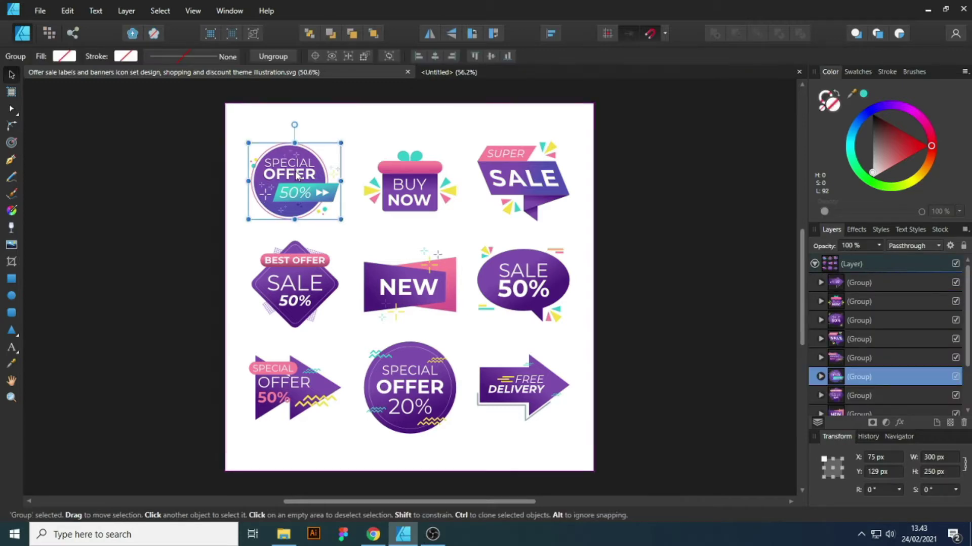
pyautogui.rightClick(296, 174)
pyautogui.click(327, 193)
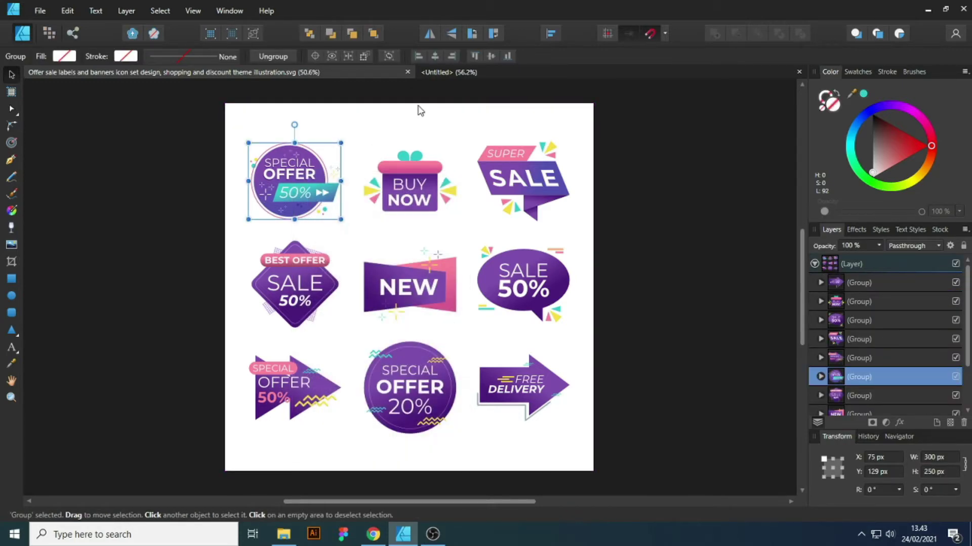
pyautogui.click(438, 75)
pyautogui.rightClick(388, 215)
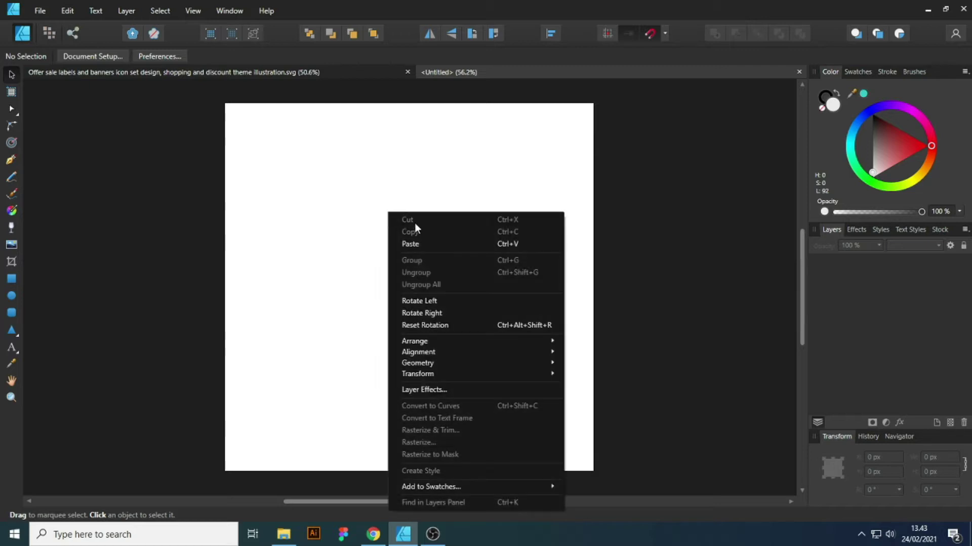
pyautogui.click(411, 244)
# Move the pasted label toward the page's centre and enlarge it to about 808 × 673 px.
pyautogui.moveTo(299, 195); pyautogui.dragTo(402, 243)
pyautogui.click(491, 56)
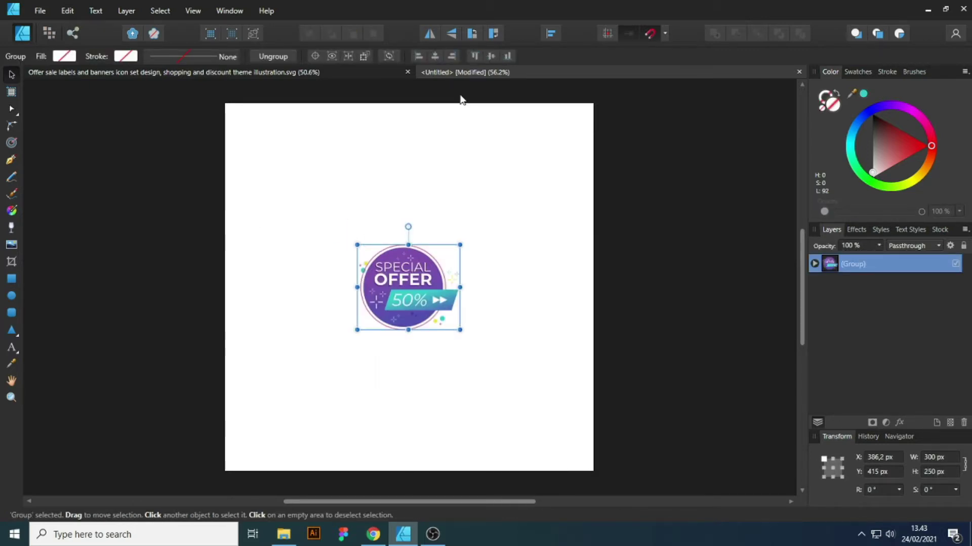
pyautogui.moveTo(418, 245); pyautogui.dragTo(418, 172)
pyautogui.moveTo(417, 278); pyautogui.dragTo(417, 254)
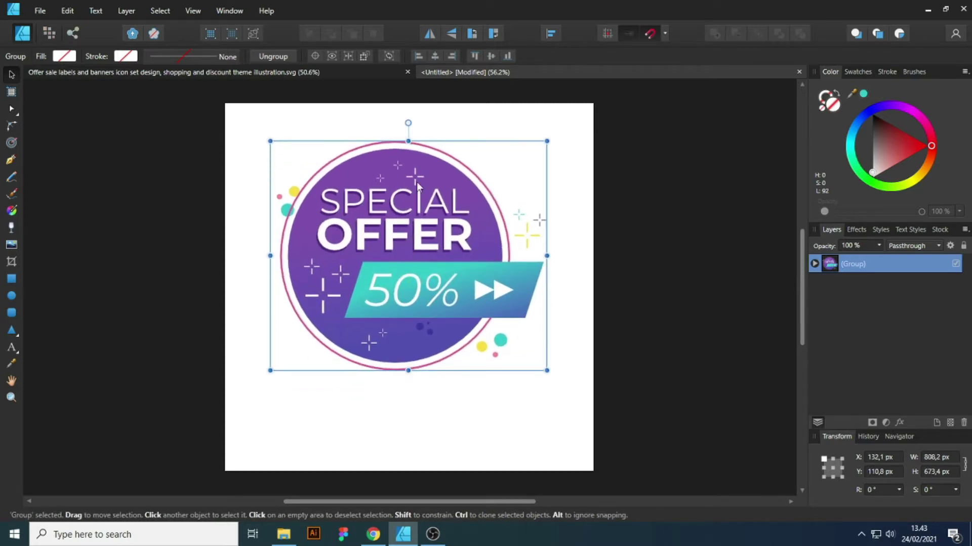
pyautogui.click(279, 133)
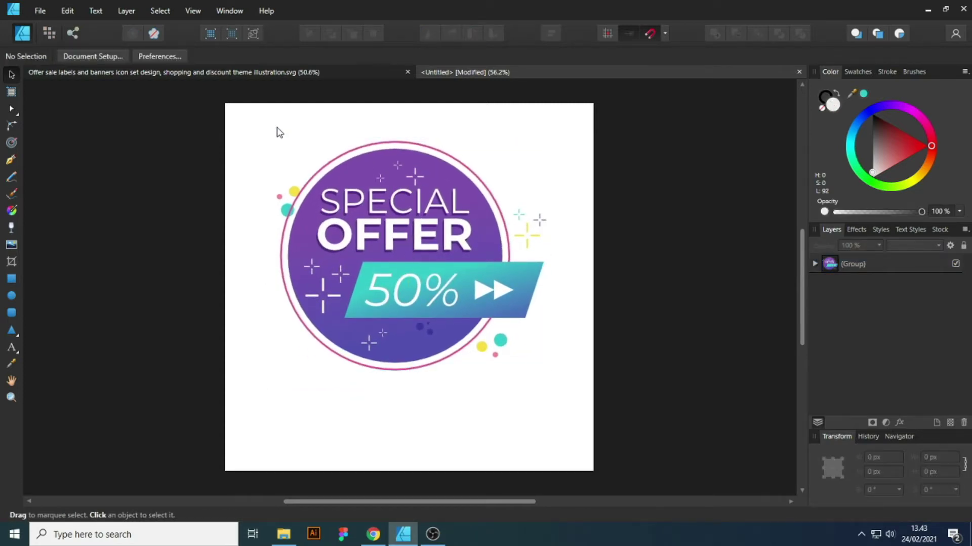
# Ungroup the "SPECIAL OFFER 50%" label into separate elements.
pyautogui.click(495, 225)
pyautogui.rightClick(443, 196)
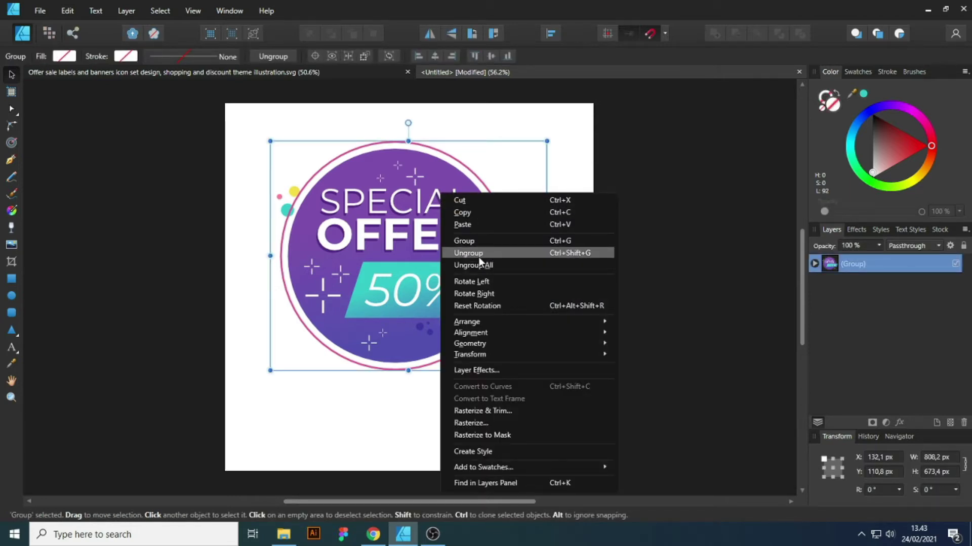
pyautogui.click(478, 255)
pyautogui.click(539, 169)
# Try moving individual label elements, including the teal 50% banner, and undo the moves.
pyautogui.click(480, 213)
pyautogui.moveTo(481, 212); pyautogui.dragTo(498, 195)
pyautogui.hotkey('ctrl', 'z')
pyautogui.moveTo(453, 229); pyautogui.dragTo(468, 205)
pyautogui.click(453, 227)
pyautogui.moveTo(519, 276); pyautogui.dragTo(546, 225)
pyautogui.hotkey('ctrl', 'z')
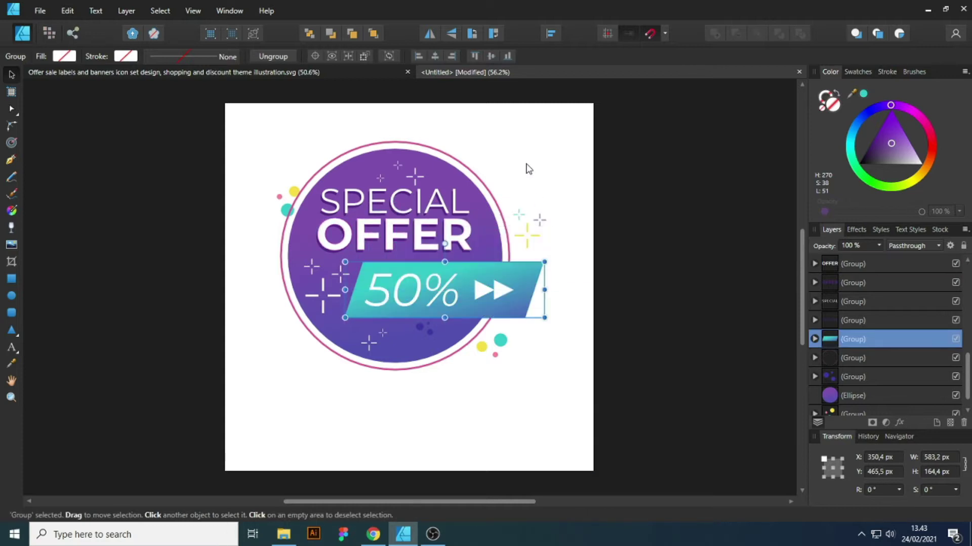
# Try a different fill colour on the label's purple circle and undo the change.
pyautogui.click(524, 167)
pyautogui.click(483, 214)
pyautogui.moveTo(900, 147)
pyautogui.mouseDown()
pyautogui.moveTo(904, 135)
pyautogui.moveTo(883, 163)
pyautogui.moveTo(914, 169)
pyautogui.moveTo(908, 110)
pyautogui.moveTo(863, 124)
pyautogui.moveTo(851, 162)
pyautogui.moveTo(866, 187)
pyautogui.mouseUp()
pyautogui.hotkey('ctrl', 'z')
pyautogui.hotkey('ctrl', 'z')
pyautogui.hotkey('ctrl', 'z')
pyautogui.hotkey('ctrl', 'z')
pyautogui.hotkey('ctrl', 'z')
pyautogui.hotkey('ctrl', 'z')
pyautogui.hotkey('ctrl', 'z')
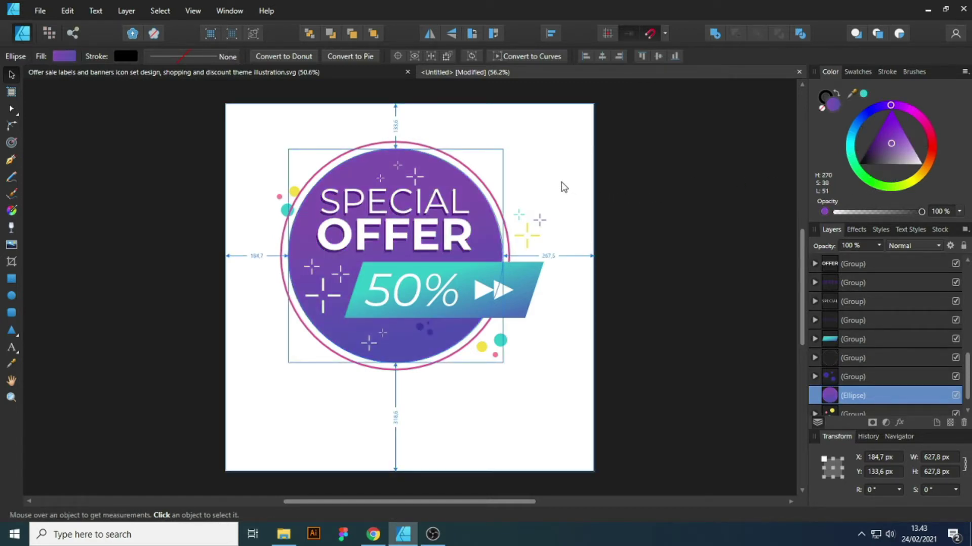
# Select all elements of the label and combine them into one group.
pyautogui.click(562, 186)
pyautogui.click(414, 245)
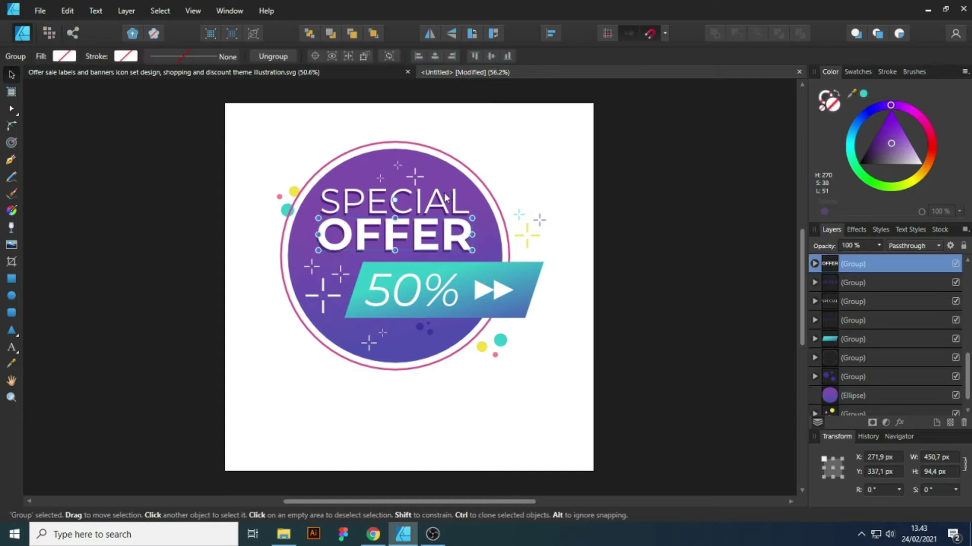
pyautogui.click(515, 147)
pyautogui.moveTo(228, 124); pyautogui.dragTo(615, 395)
pyautogui.rightClick(412, 206)
pyautogui.click(455, 254)
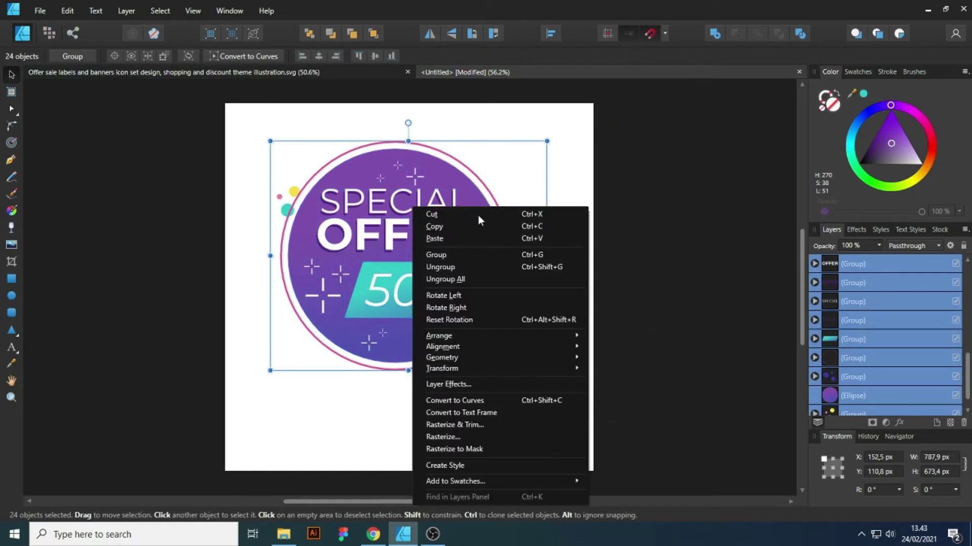
pyautogui.click(514, 130)
pyautogui.click(508, 152)
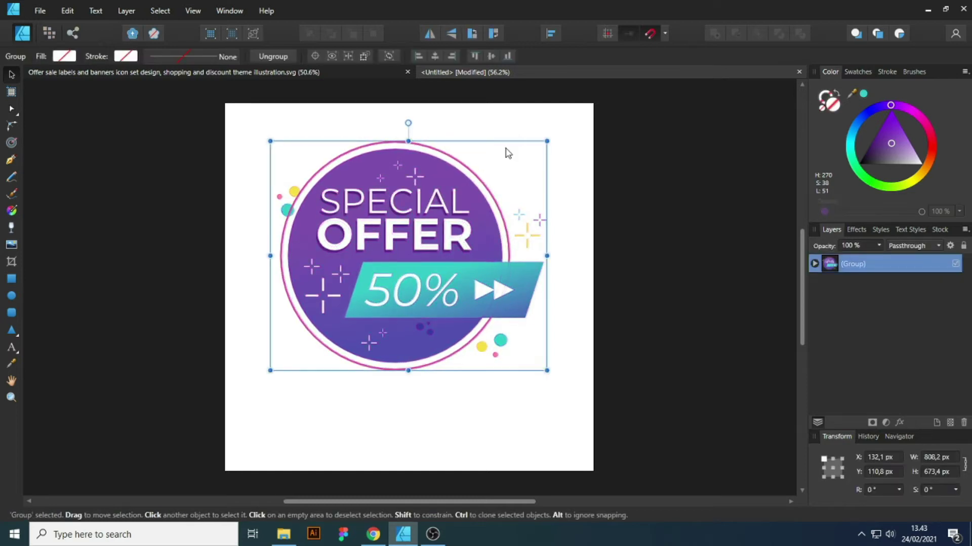
# Move the grouped label down to the vertical middle of the page.
pyautogui.click(593, 196)
pyautogui.moveTo(456, 204); pyautogui.dragTo(457, 235)
pyautogui.click(458, 157)
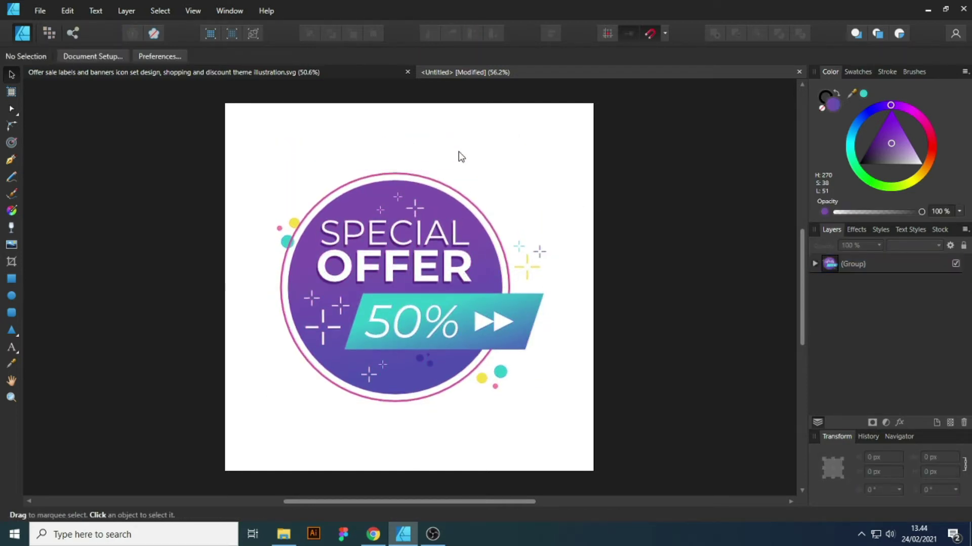
# Draw a square with the Rectangle tool and set its size to 1080 × 1080 px.
pyautogui.click(11, 279)
pyautogui.moveTo(265, 127); pyautogui.dragTo(319, 180)
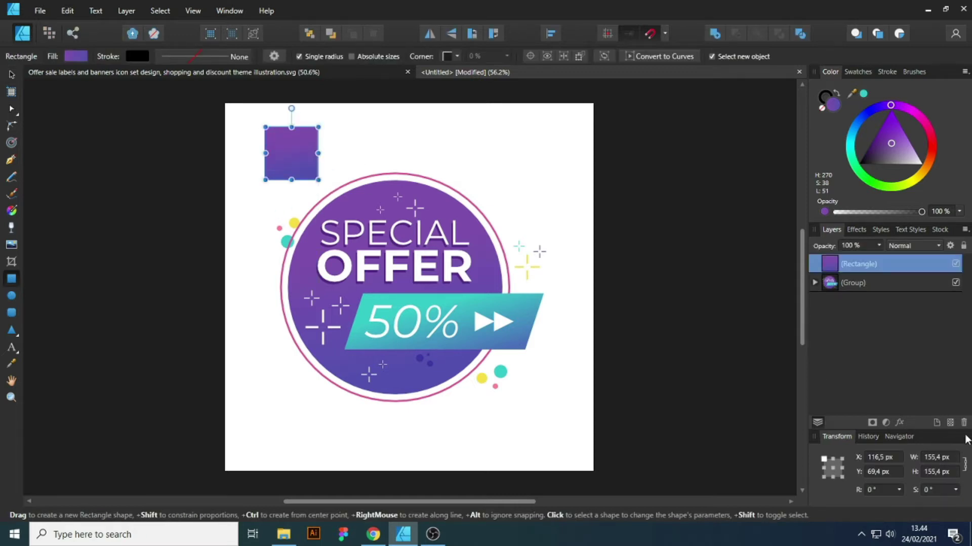
pyautogui.click(952, 456)
pyautogui.write('10')
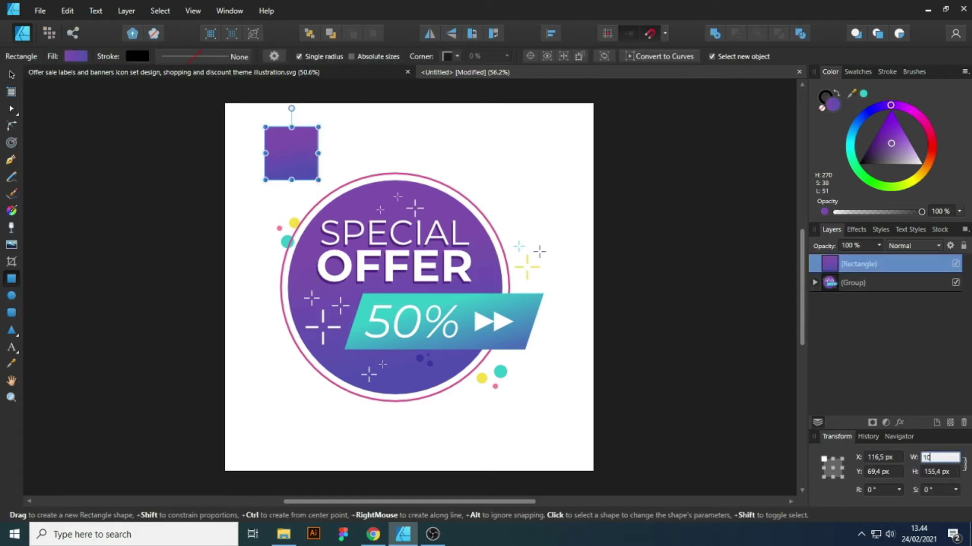
pyautogui.write('80')
pyautogui.press('Return')
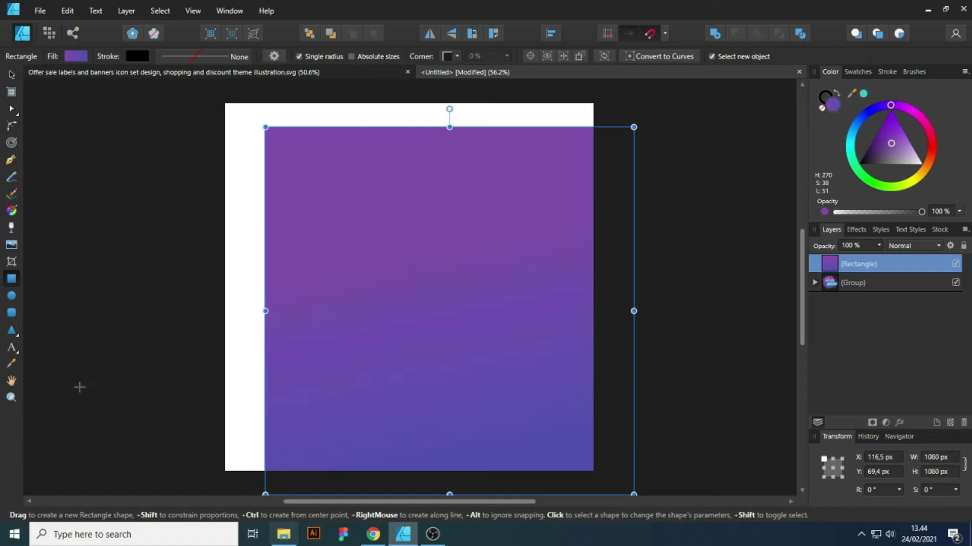
# Align the square to the page horizontally and vertically so that it covers the whole page.
pyautogui.click(11, 75)
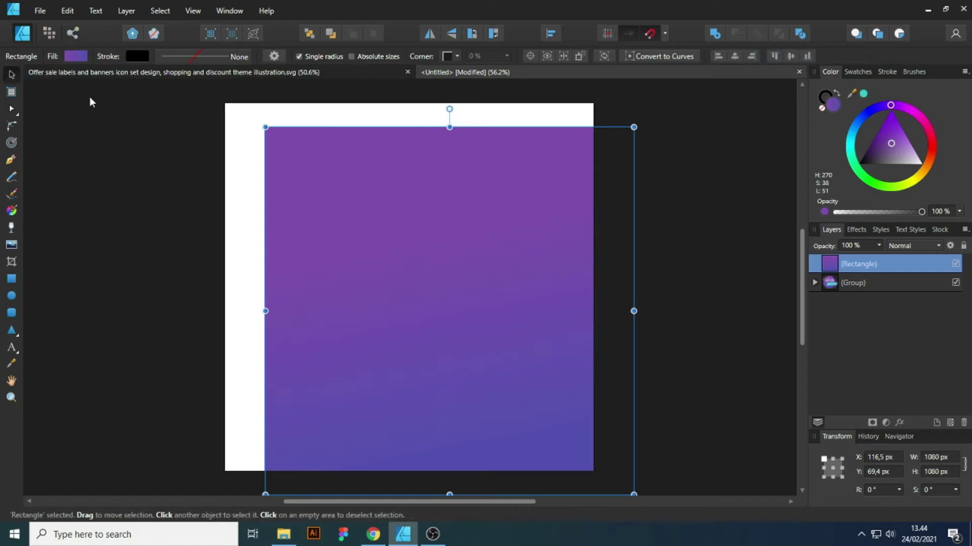
pyautogui.click(551, 34)
pyautogui.click(561, 74)
pyautogui.click(577, 130)
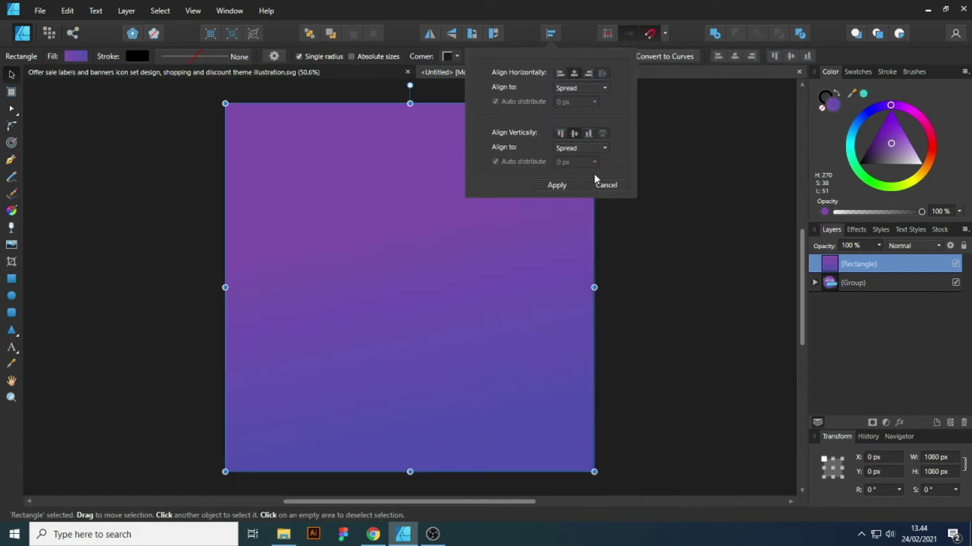
pyautogui.click(644, 252)
# Fill the square with light purple (H 270, S 100, L 86) and send it behind the label.
pyautogui.click(512, 226)
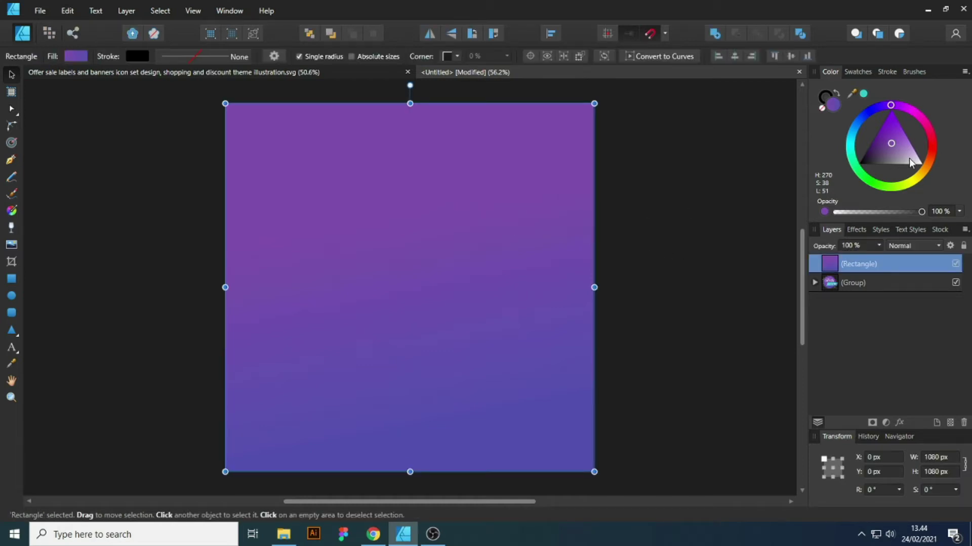
pyautogui.moveTo(910, 159); pyautogui.dragTo(927, 155)
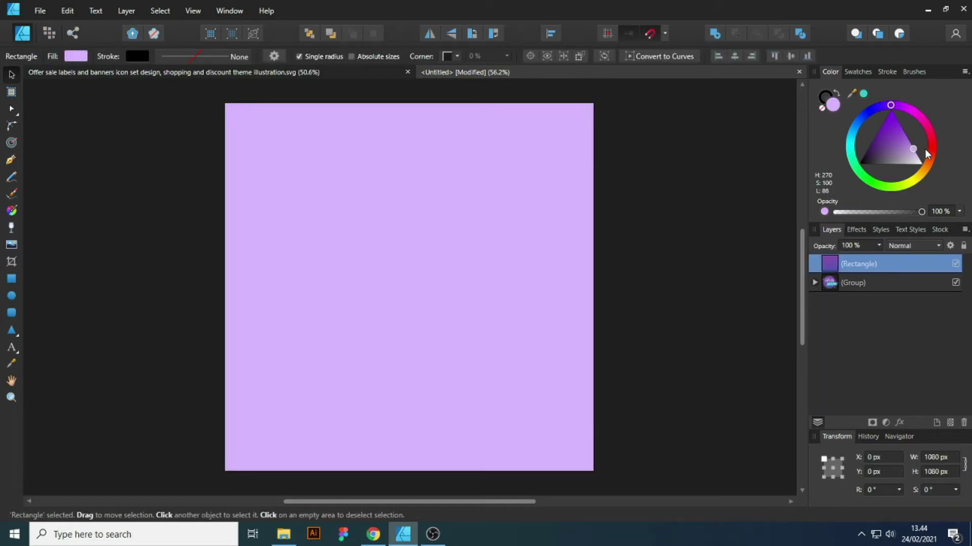
pyautogui.rightClick(543, 171)
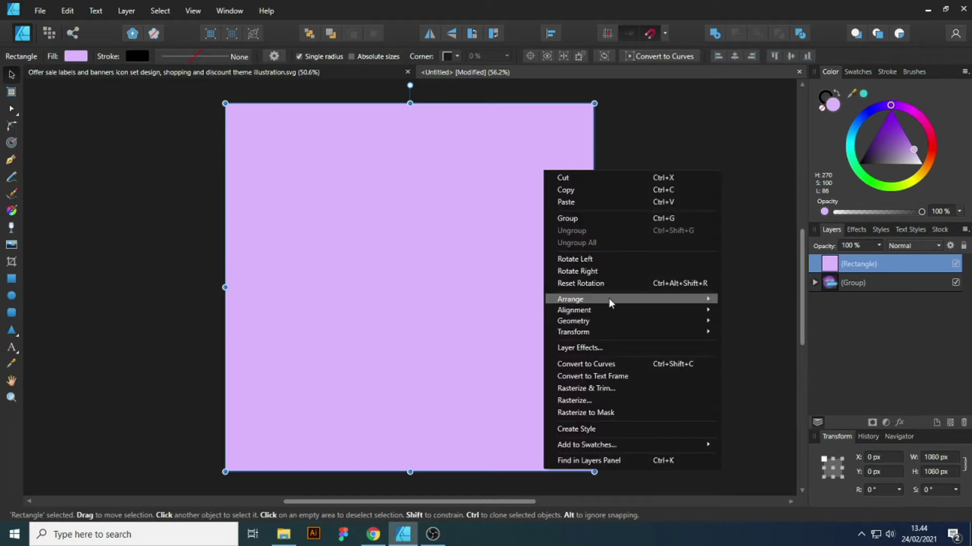
pyautogui.moveTo(615, 302)
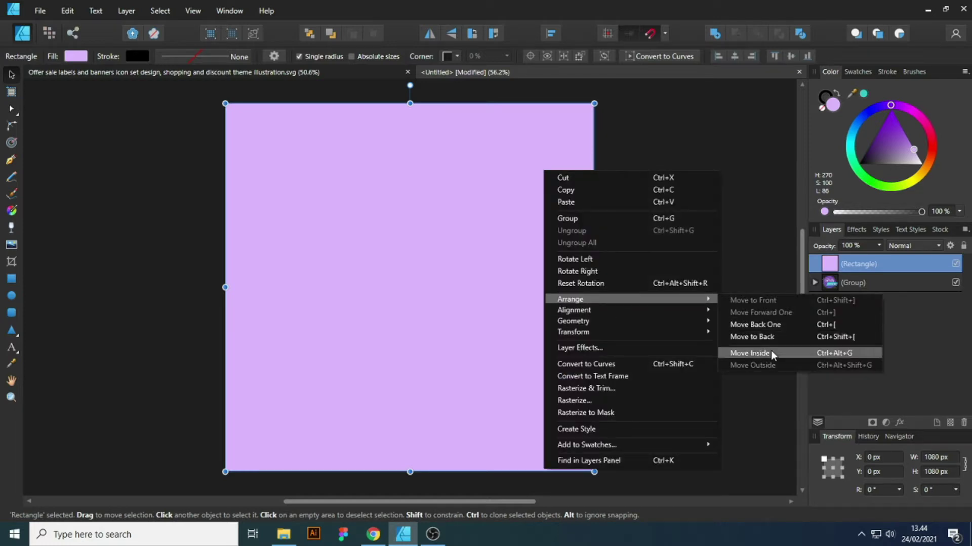
pyautogui.click(763, 336)
pyautogui.click(652, 202)
# Lighten the background square's fill to H 270, S 100, L 95.
pyautogui.click(551, 194)
pyautogui.moveTo(914, 154)
pyautogui.mouseDown()
pyautogui.moveTo(918, 168)
pyautogui.moveTo(919, 159)
pyautogui.mouseUp()
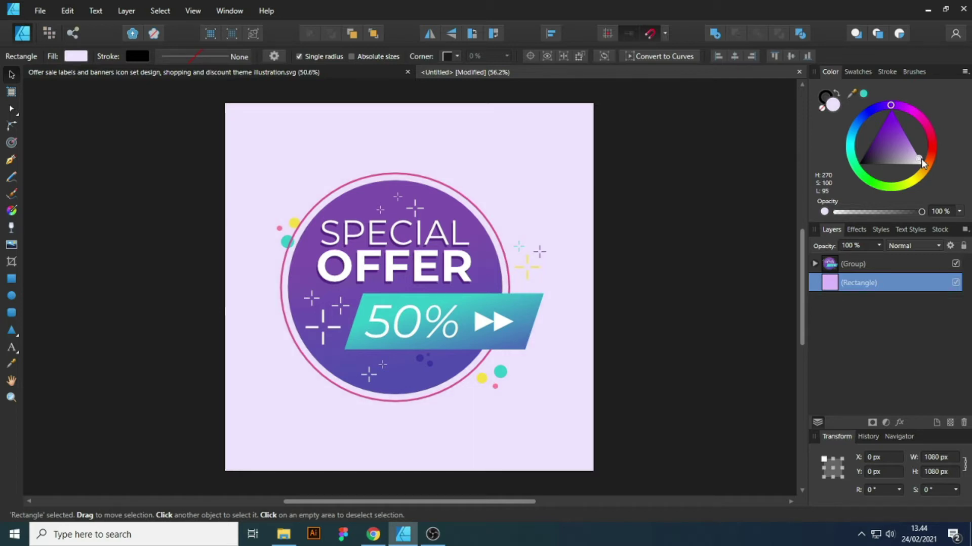
pyautogui.click(705, 232)
# Align the label group horizontally on the page, and nudge it slightly upward and to the right.
pyautogui.click(484, 229)
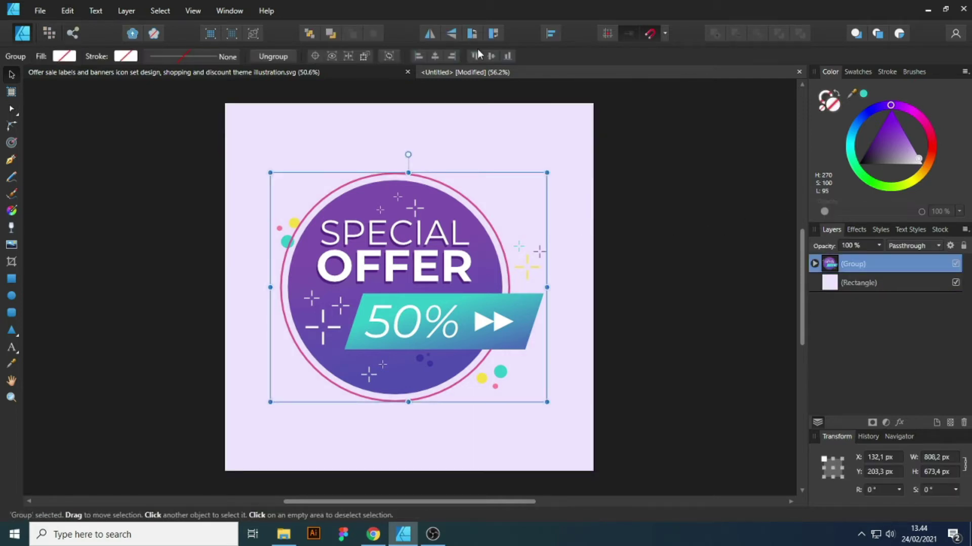
pyautogui.click(436, 57)
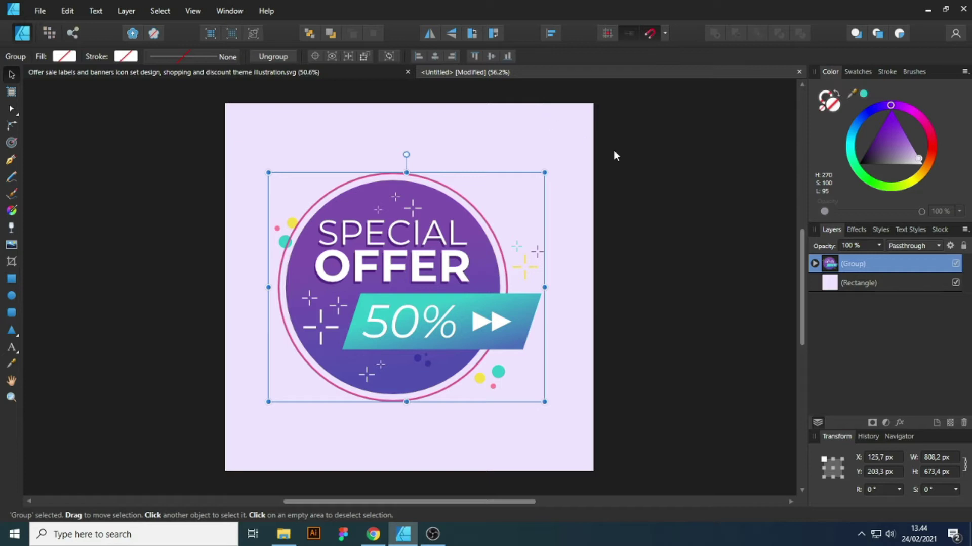
pyautogui.click(654, 169)
pyautogui.moveTo(436, 293); pyautogui.dragTo(440, 281)
pyautogui.click(630, 233)
pyautogui.scroll(2, 263, 82)
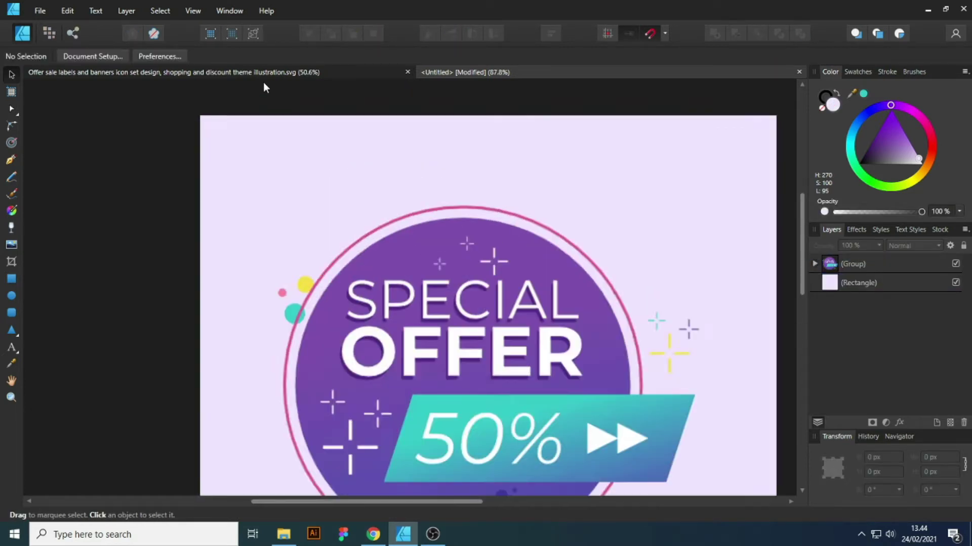
# Draw a rectangle about 195 × 74 px near the page's upper-left corner and fill it with the label circle's purple.
pyautogui.scroll(2, 268, 102)
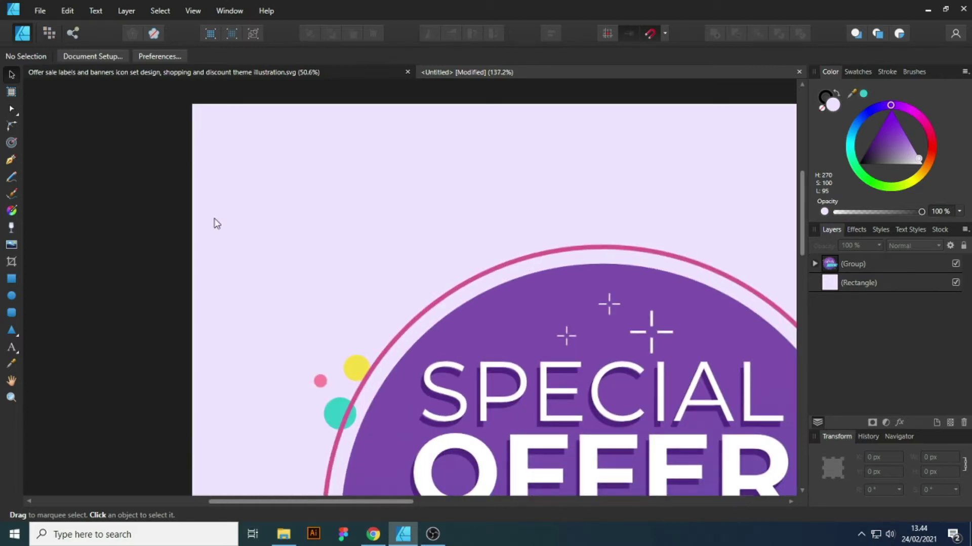
pyautogui.click(16, 277)
pyautogui.moveTo(218, 144); pyautogui.dragTo(380, 206)
pyautogui.press('i')
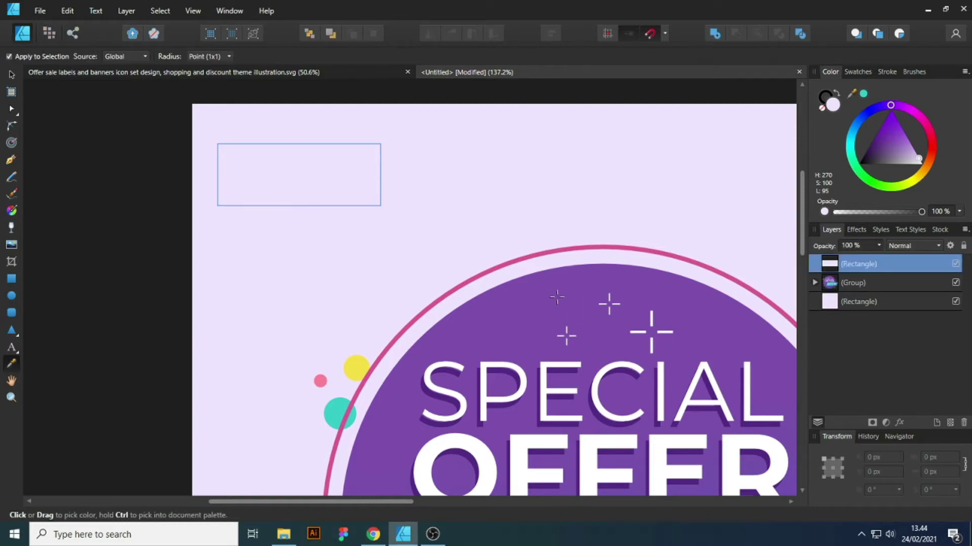
pyautogui.click(562, 273)
pyautogui.click(11, 75)
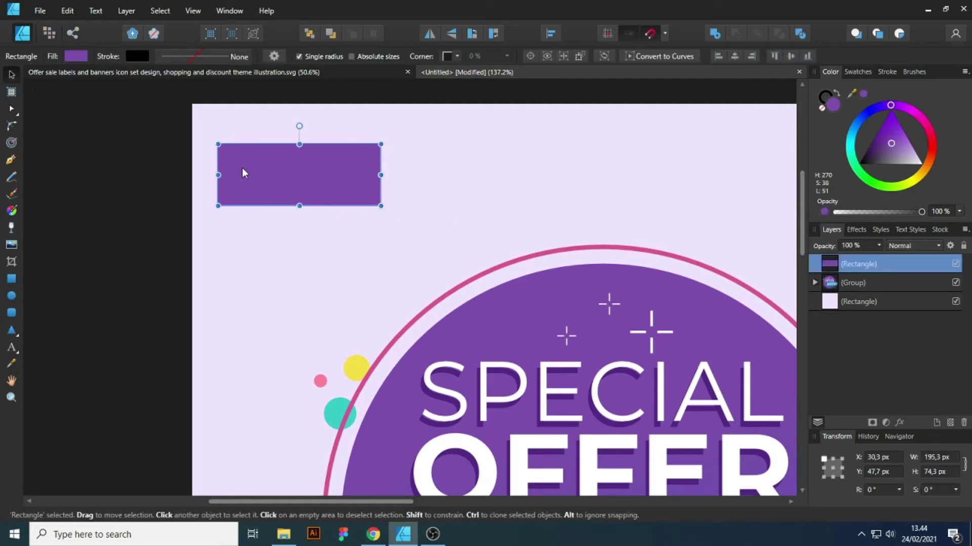
# Place the rectangle against the page's left edge, 60 px from the top, and widen it to about 254 px.
pyautogui.moveTo(245, 174); pyautogui.dragTo(220, 165)
pyautogui.moveTo(316, 163); pyautogui.dragTo(312, 134)
pyautogui.hotkey('shift', 'Down')
pyautogui.hotkey('shift', 'Down')
pyautogui.hotkey('shift', 'Down')
pyautogui.hotkey('shift', 'Down')
pyautogui.hotkey('shift', 'Down')
pyautogui.hotkey('shift', 'Down')
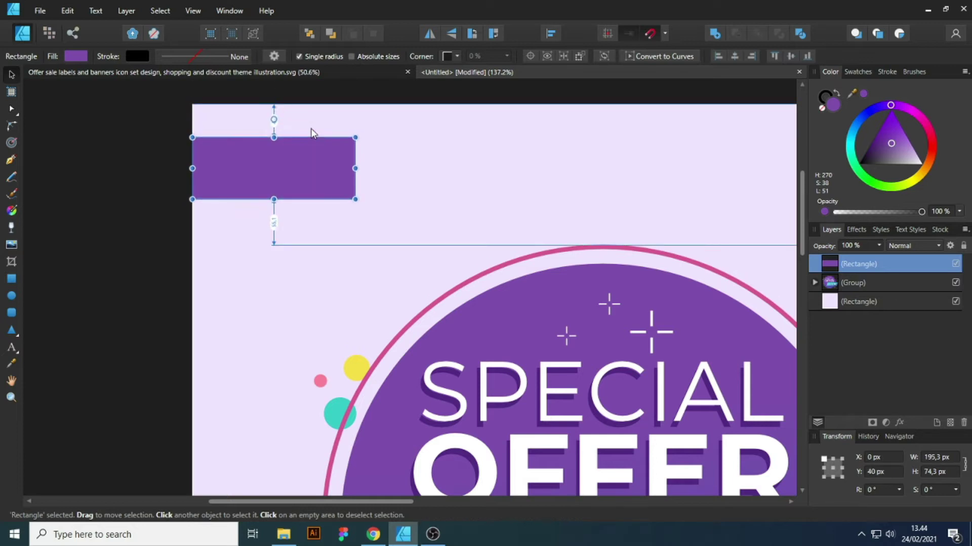
pyautogui.moveTo(355, 184); pyautogui.dragTo(405, 185)
# Convert the rectangle to curves and slant its right end by moving the lower-right node inward.
pyautogui.hotkey('ctrl', 'Return')
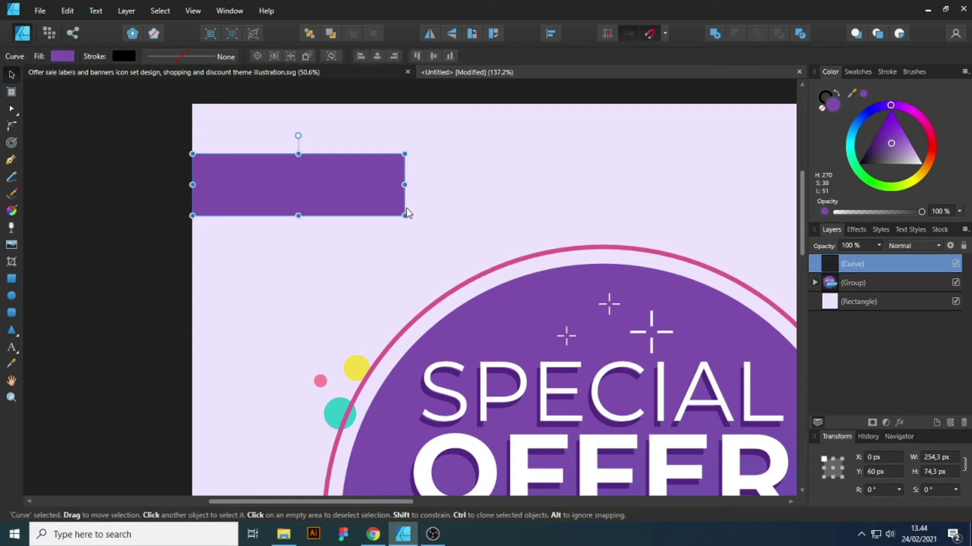
pyautogui.press('a')
pyautogui.click(405, 215)
pyautogui.moveTo(406, 216); pyautogui.dragTo(372, 215)
pyautogui.press('v')
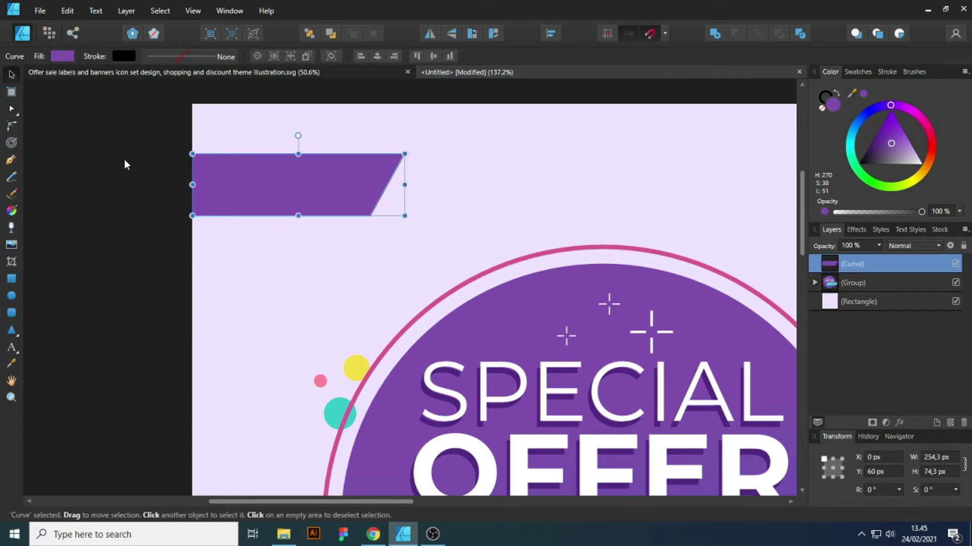
pyautogui.click(123, 159)
# Add the artistic text "YOUR SHOP NAME" on the purple banner.
pyautogui.scroll(4, 312, 173)
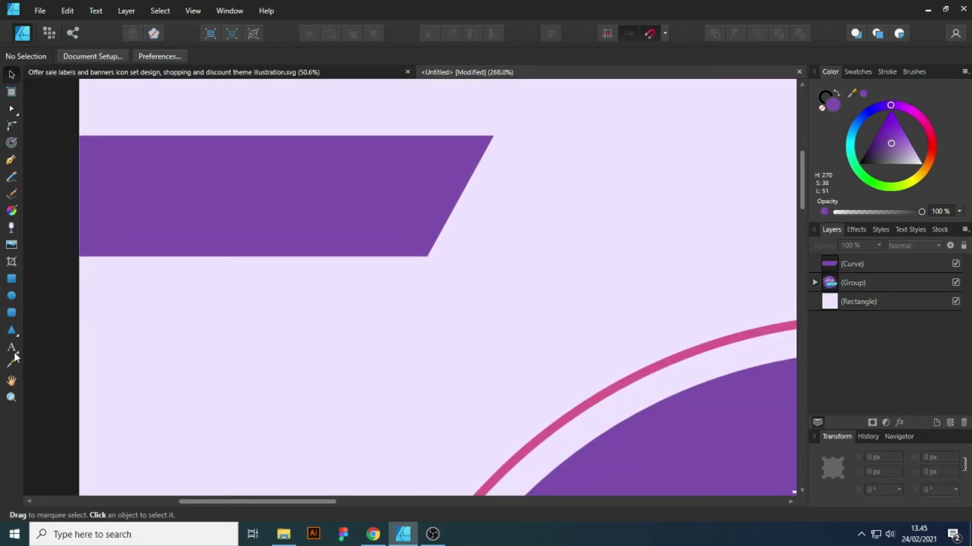
pyautogui.click(14, 352)
pyautogui.click(171, 202)
pyautogui.scroll(2, 167, 180)
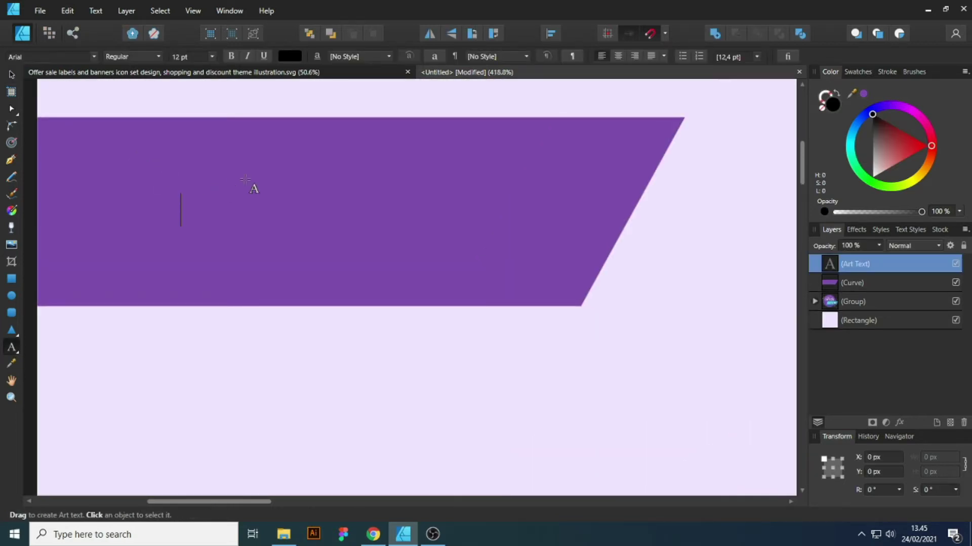
pyautogui.write('YOU')
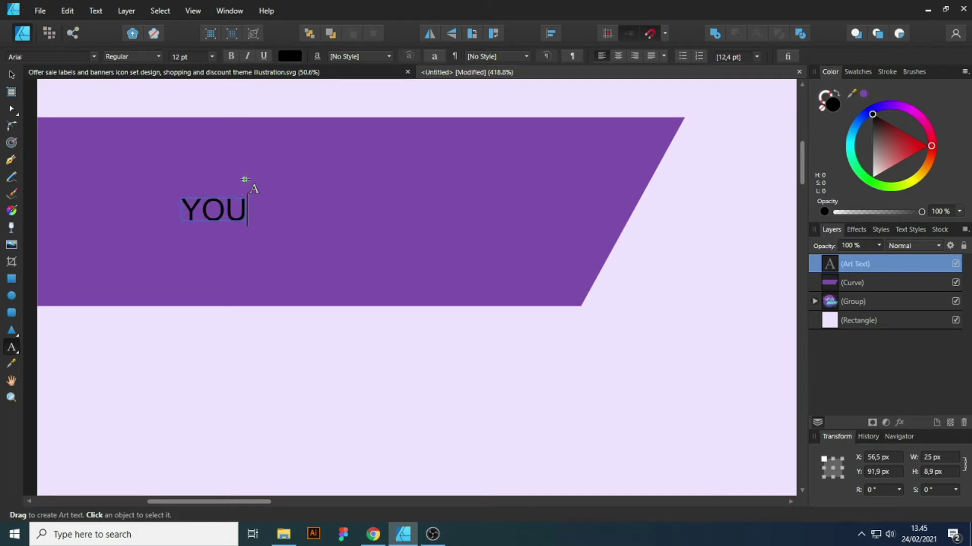
pyautogui.write('R SH')
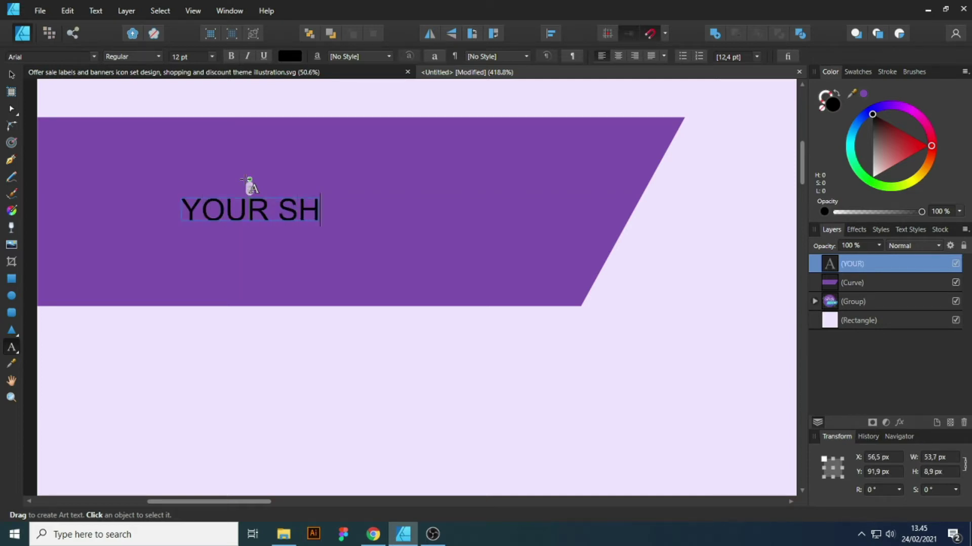
pyautogui.write('OP')
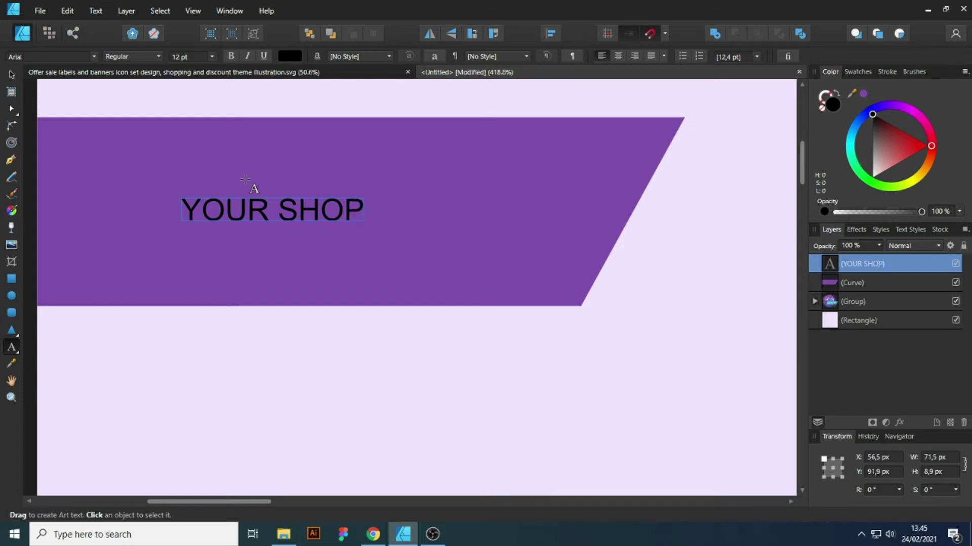
pyautogui.write(' NAME')
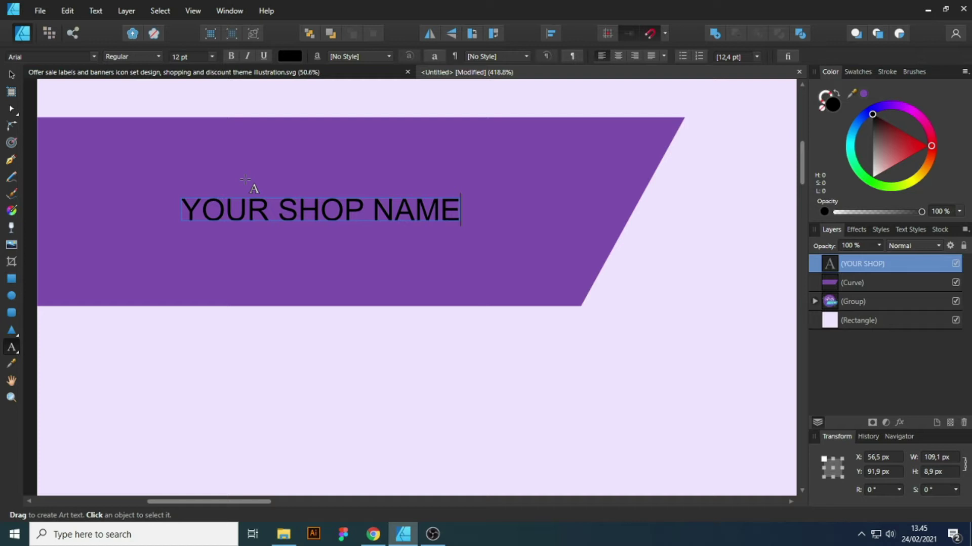
pyautogui.press('Escape')
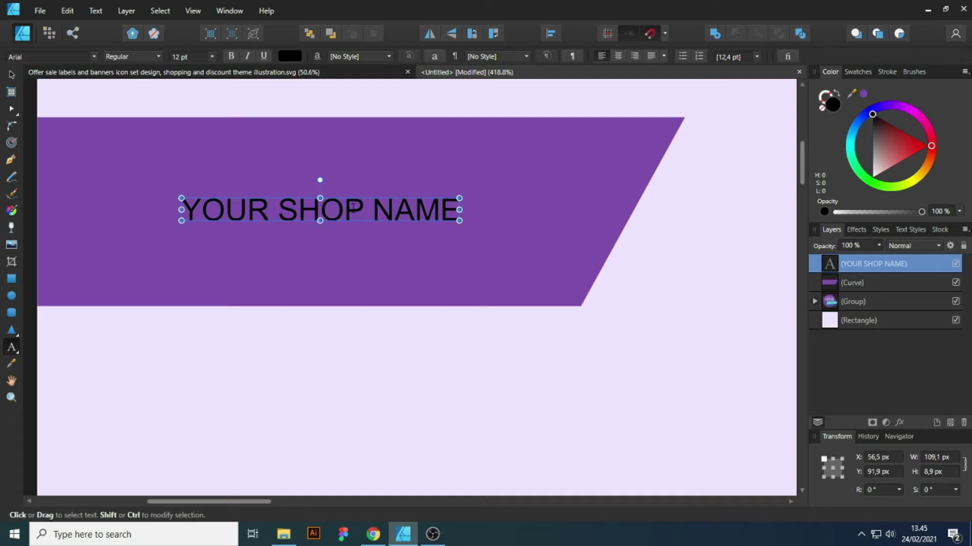
# Replace the word "SHOP" in the banner text with "STORE".
pyautogui.moveTo(364, 208); pyautogui.dragTo(280, 201)
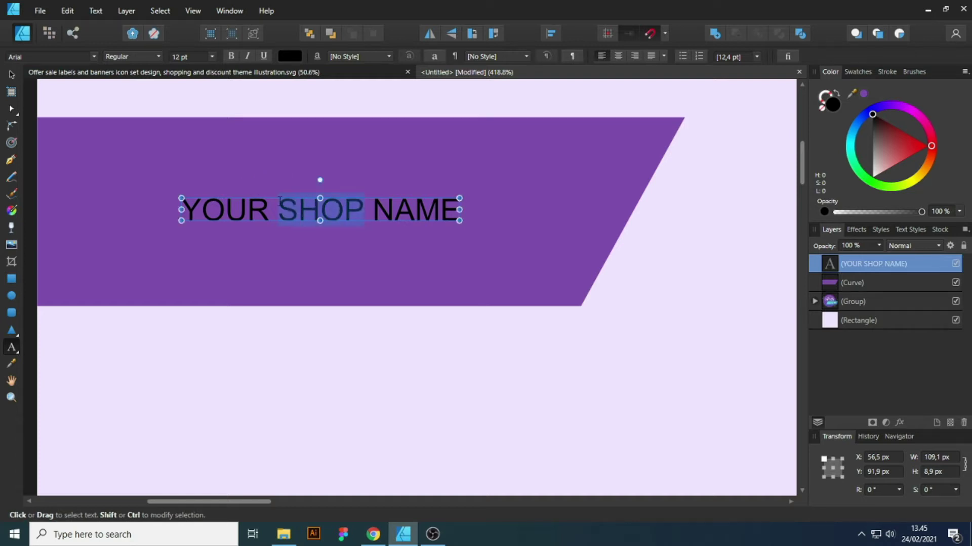
pyautogui.write('STORE')
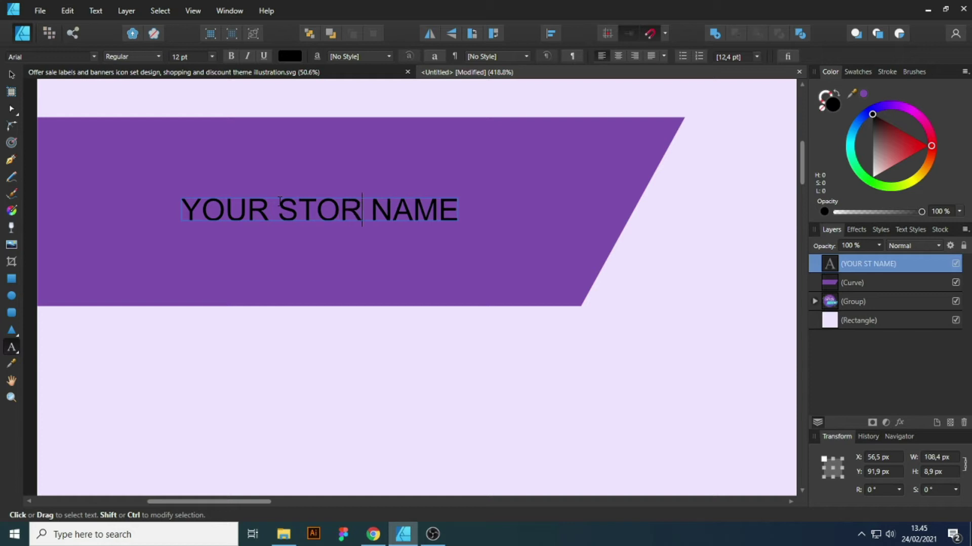
pyautogui.press('Escape')
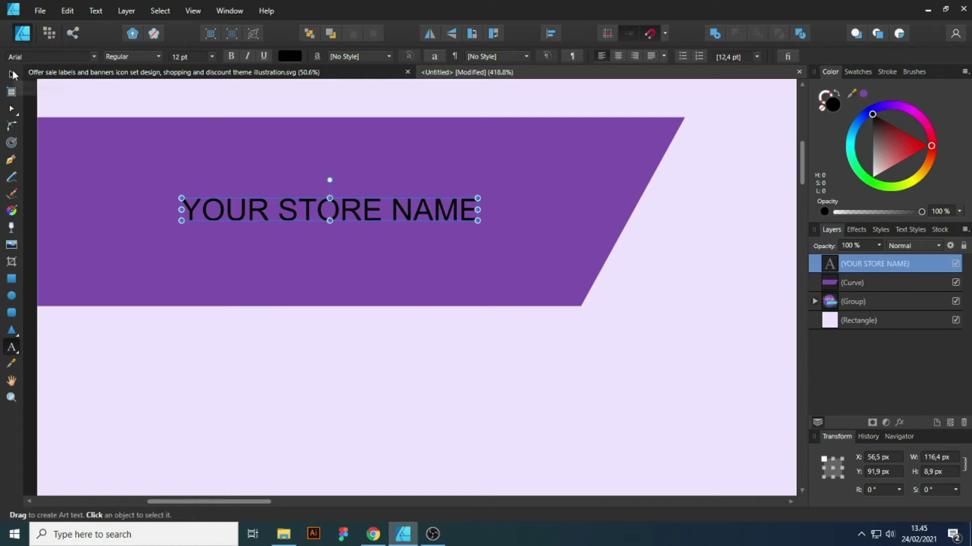
# Colour the store name text white and set its font to Montserrat Bold.
pyautogui.moveTo(383, 215); pyautogui.dragTo(367, 217)
pyautogui.moveTo(869, 157); pyautogui.dragTo(872, 177)
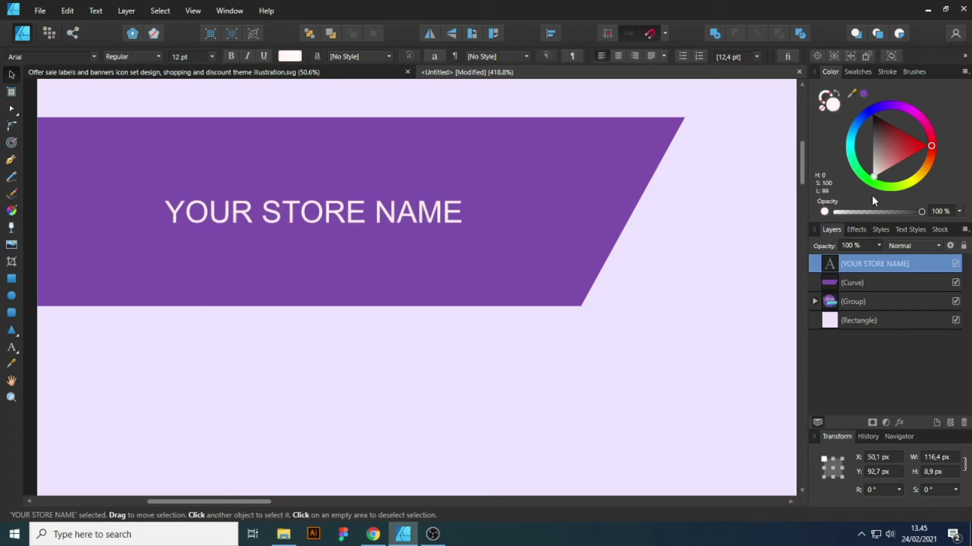
pyautogui.click(59, 53)
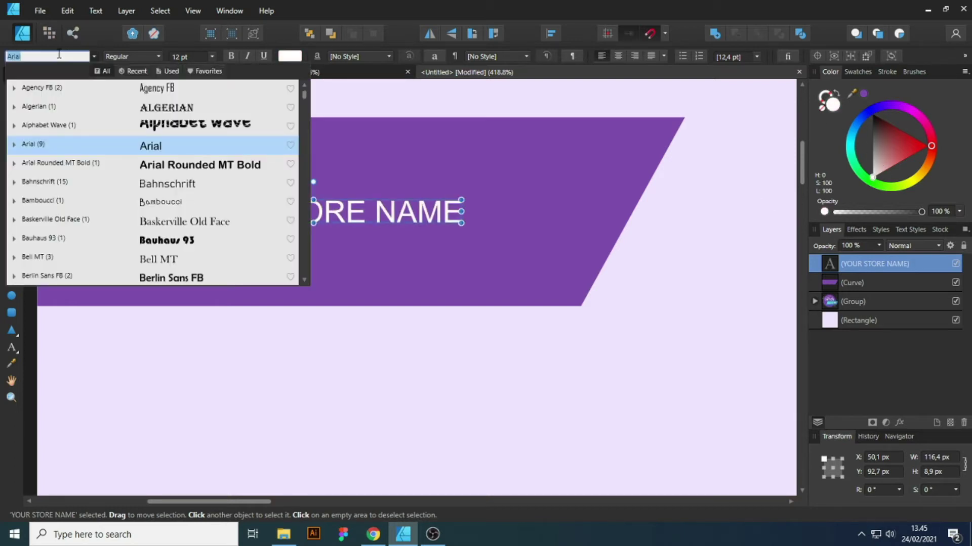
pyautogui.write('MONT')
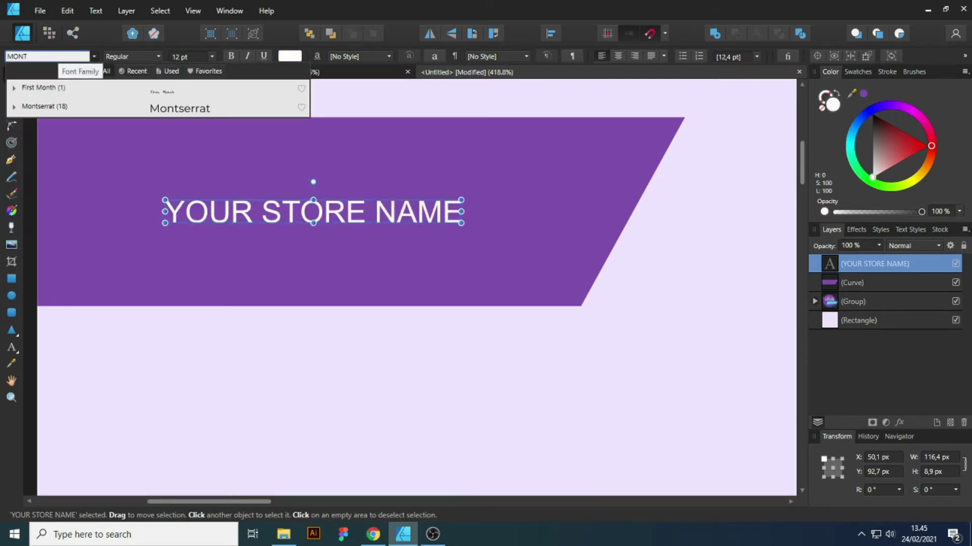
pyautogui.click(84, 104)
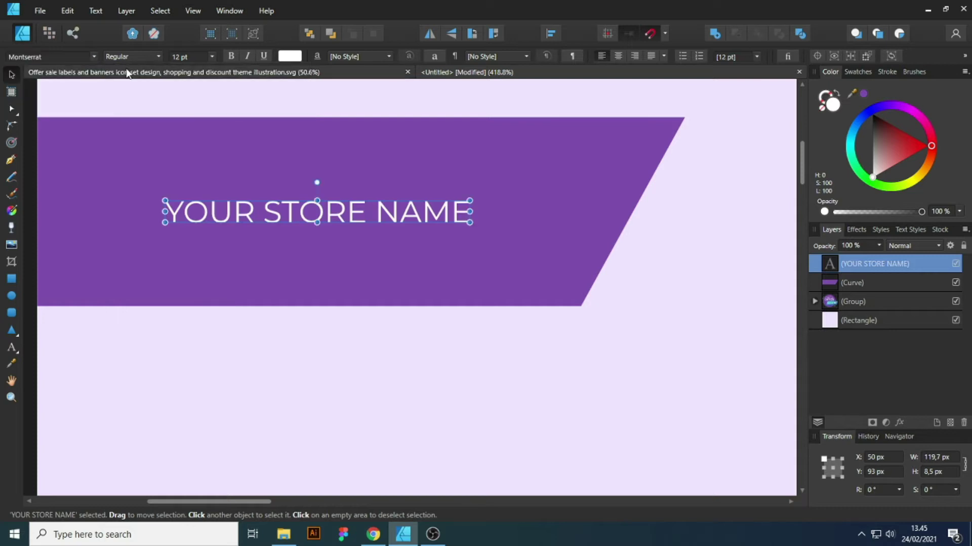
pyautogui.click(231, 56)
# Enlarge the store name text to about 20.6 pt and place it 10 px from the page's left edge.
pyautogui.moveTo(321, 222); pyautogui.dragTo(322, 231)
pyautogui.scroll(-2, 437, 225)
pyautogui.moveTo(439, 215); pyautogui.dragTo(446, 216)
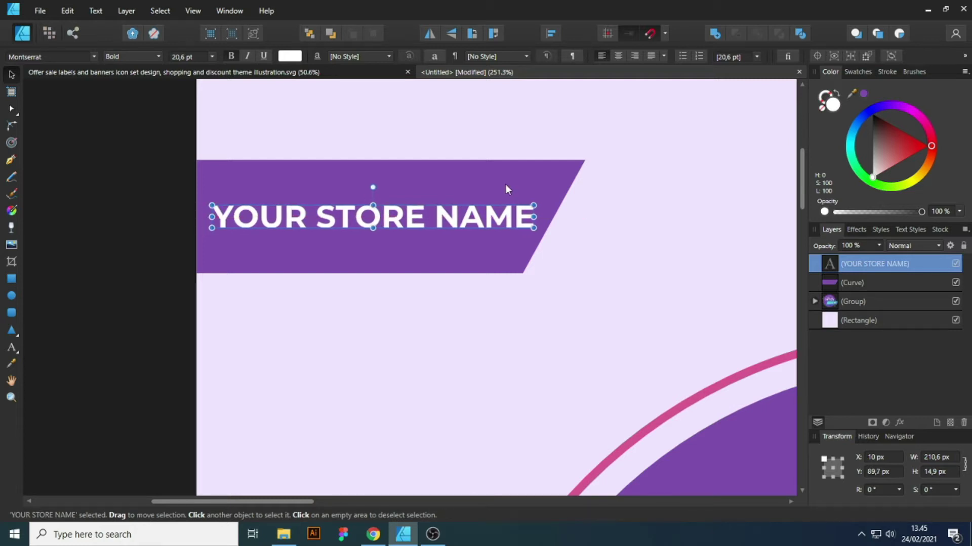
# Widen the purple banner to about 335 px and move the store name text to 40 px from the page's left edge.
pyautogui.click(571, 216)
pyautogui.moveTo(586, 217); pyautogui.dragTo(707, 217)
pyautogui.click(519, 223)
pyautogui.moveTo(263, 221); pyautogui.dragTo(255, 223)
pyautogui.hotkey('shift', 'Right')
pyautogui.hotkey('shift', 'Right')
pyautogui.hotkey('shift', 'Right')
pyautogui.hotkey('shift', 'Right')
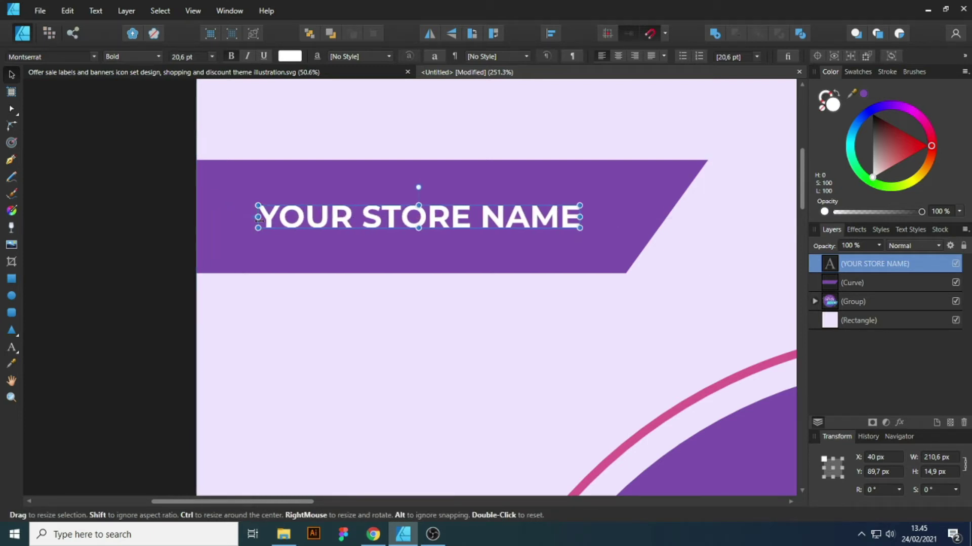
# Reduce the purple banner's height to about 52 px, keeping it centred vertically around the store name.
pyautogui.click(404, 258)
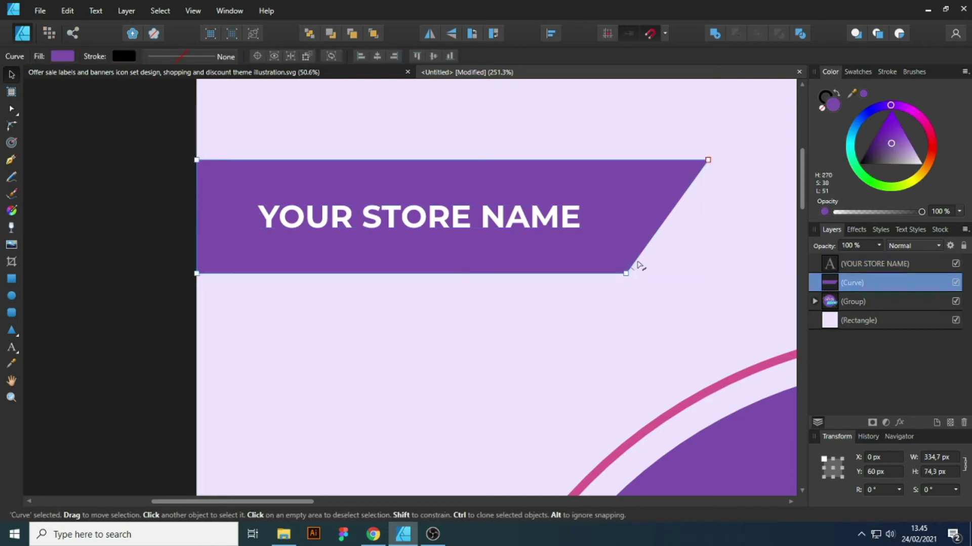
pyautogui.press('a')
pyautogui.moveTo(651, 258); pyautogui.dragTo(165, 310)
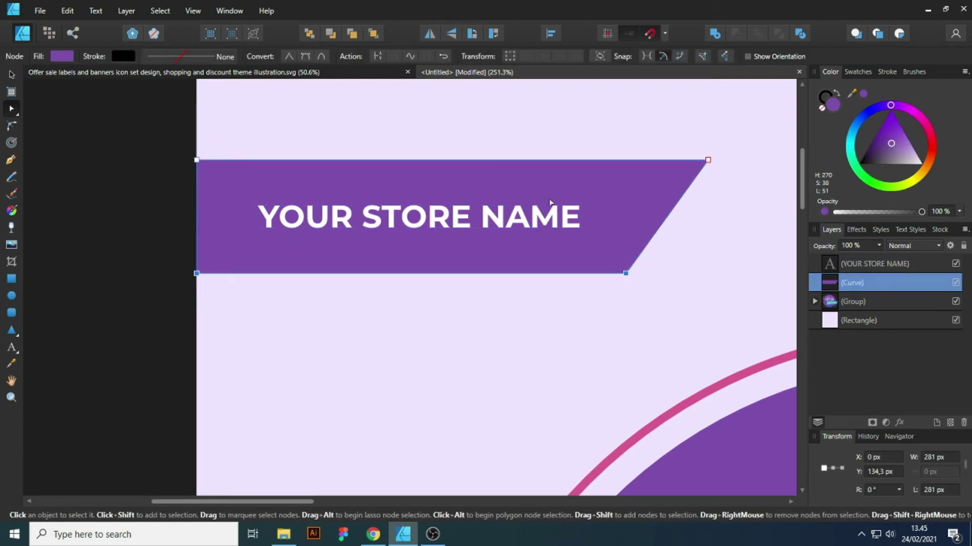
pyautogui.press('v')
pyautogui.moveTo(459, 162); pyautogui.dragTo(460, 178)
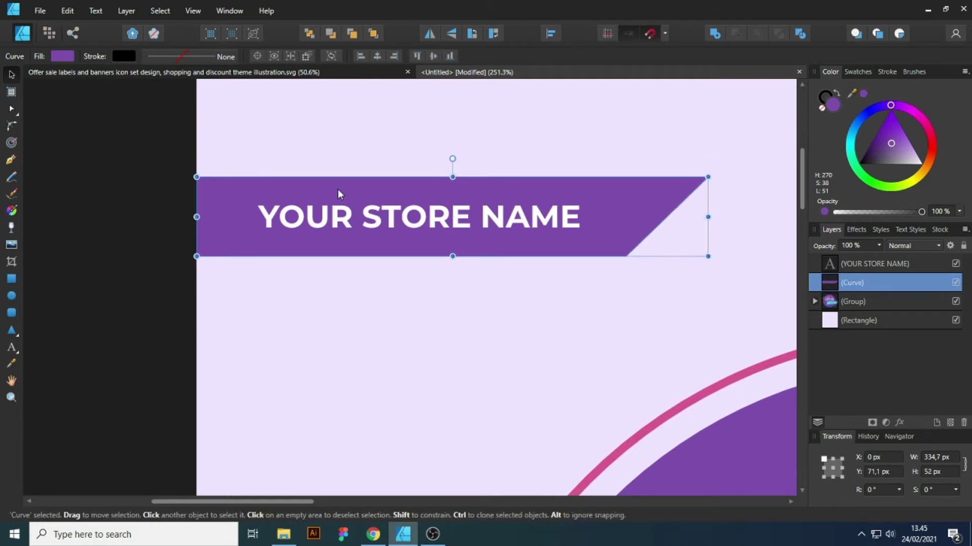
# Steepen the banner's slanted end by moving its upper-right node inward, and shift both right-end nodes closer to the text.
pyautogui.press('a')
pyautogui.moveTo(727, 158); pyautogui.dragTo(589, 289)
pyautogui.moveTo(708, 177); pyautogui.dragTo(673, 187)
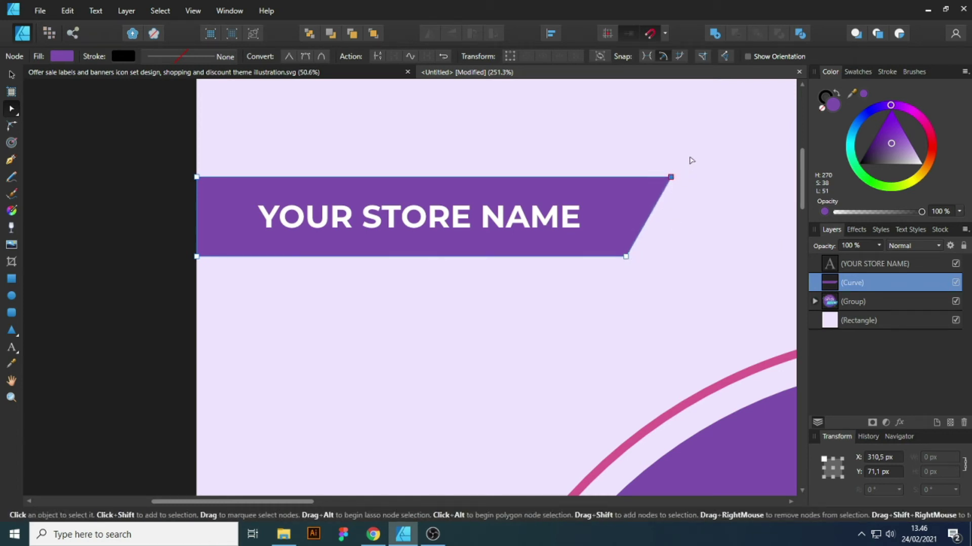
pyautogui.click(627, 256)
pyautogui.moveTo(627, 256); pyautogui.dragTo(605, 257)
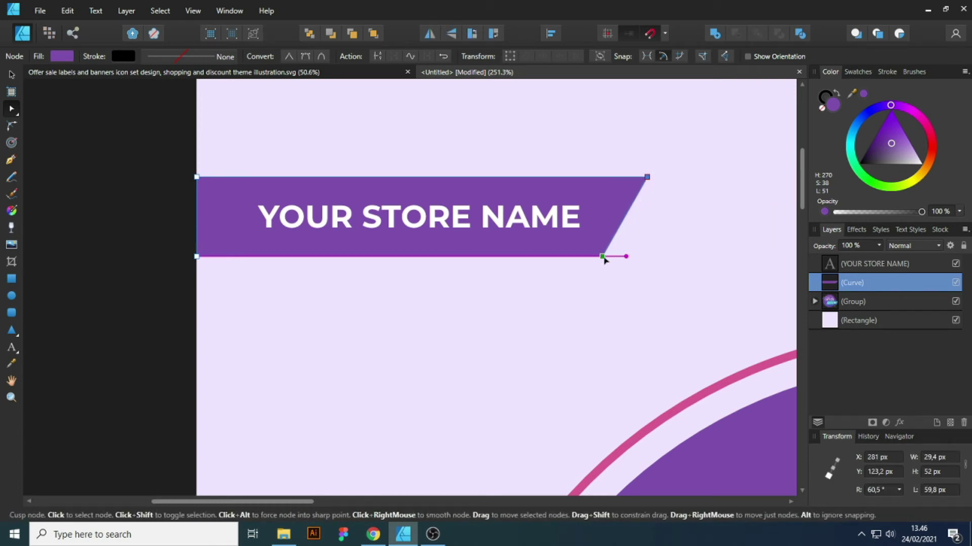
pyautogui.press('v')
pyautogui.click(154, 274)
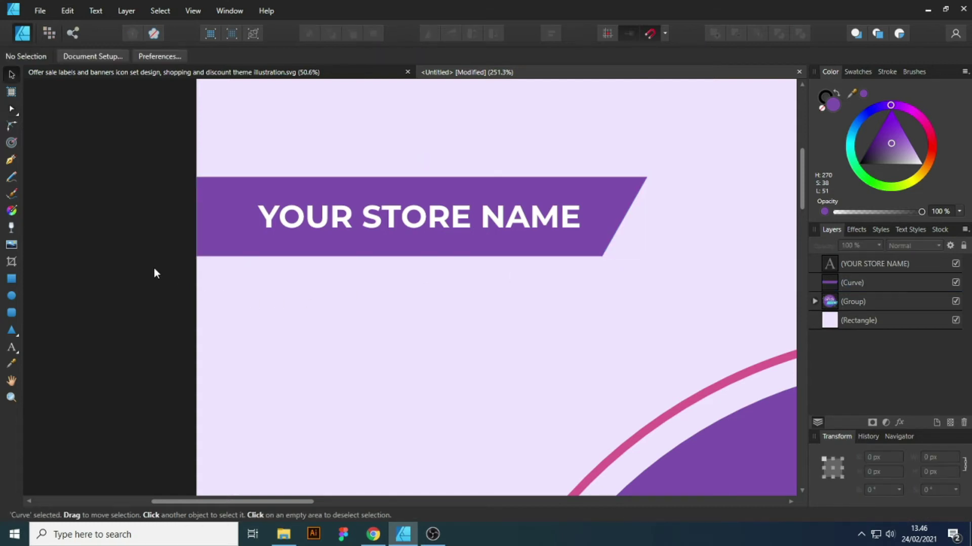
# Examine how the store name banner and the offer label are laid out on the whole page.
pyautogui.scroll(-4, 147, 202)
pyautogui.scroll(-2, 299, 214)
pyautogui.scroll(-1, 386, 167)
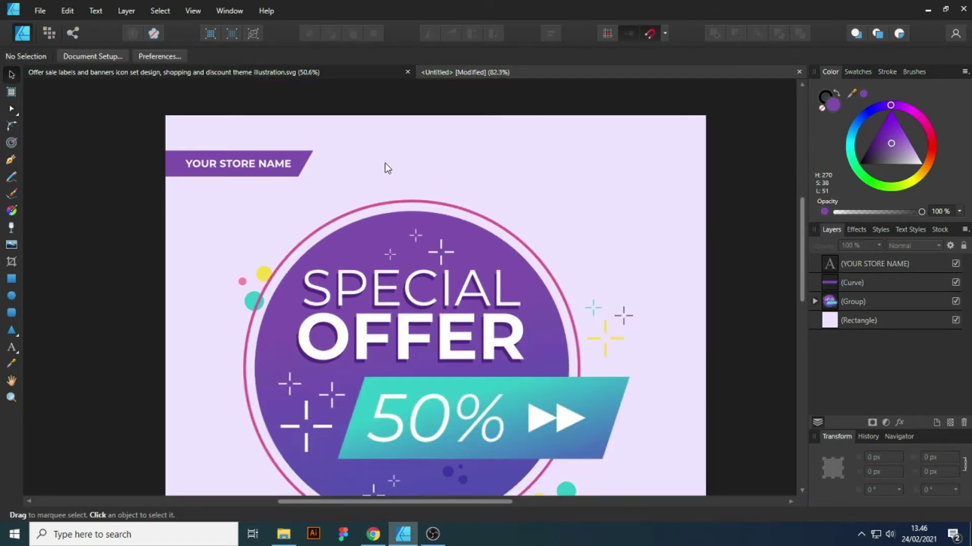
pyautogui.scroll(-1, 523, 168)
pyautogui.moveTo(146, 134); pyautogui.dragTo(339, 162)
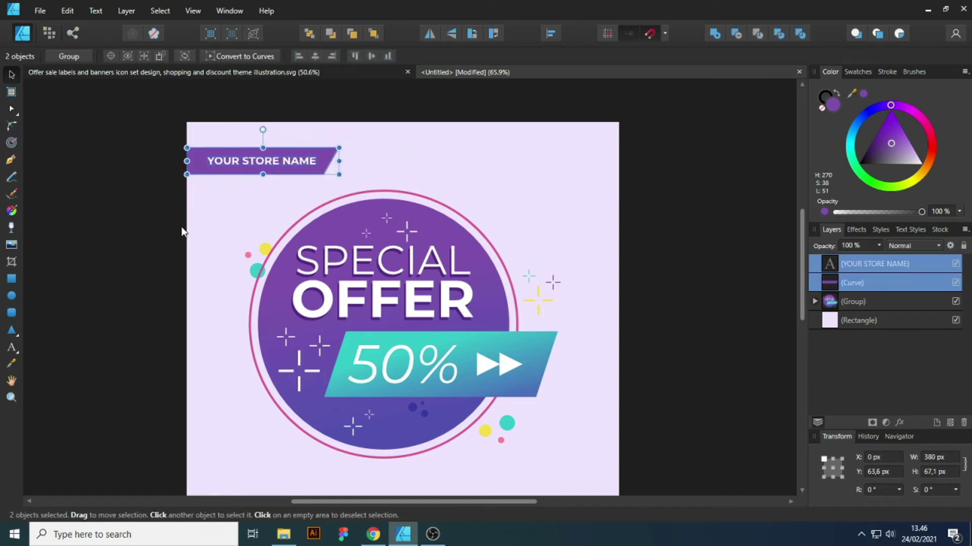
pyautogui.click(181, 226)
pyautogui.scroll(-2, 472, 193)
pyautogui.click(324, 259)
pyautogui.click(669, 229)
pyautogui.scroll(1, 668, 227)
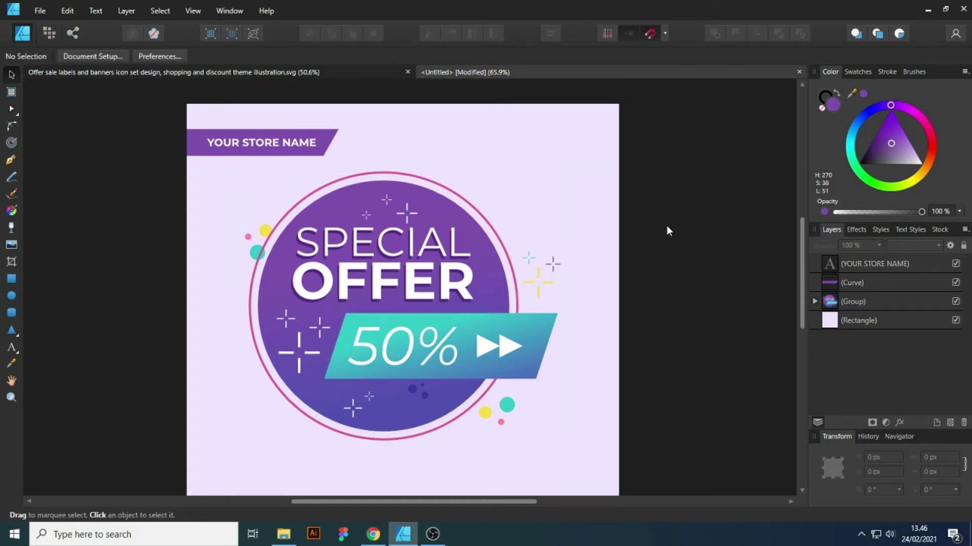
# Draw a purple rectangle about 299 × 89 px below the offer label, near the page's lower edge.
pyautogui.scroll(-3, 667, 225)
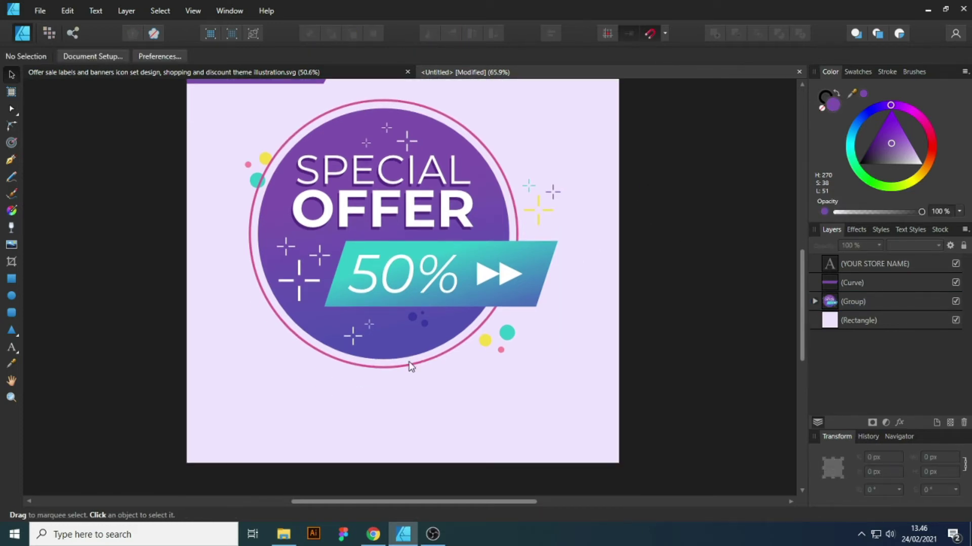
pyautogui.scroll(1, 390, 445)
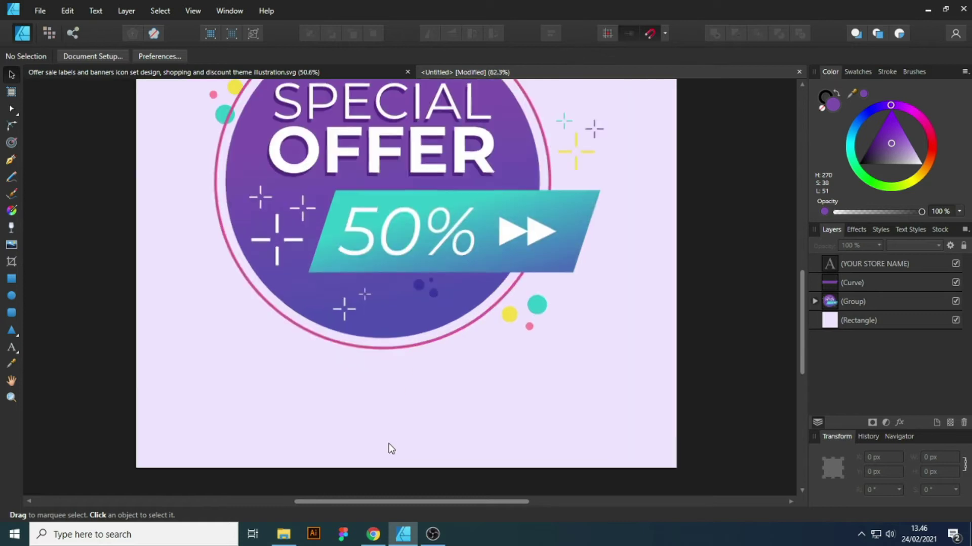
pyautogui.click(11, 280)
pyautogui.moveTo(298, 394); pyautogui.dragTo(447, 437)
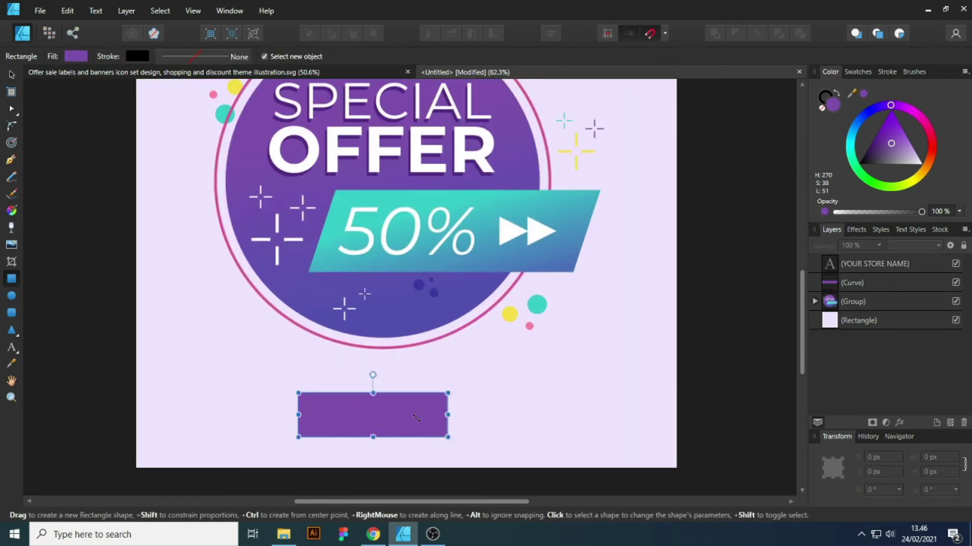
pyautogui.click(11, 75)
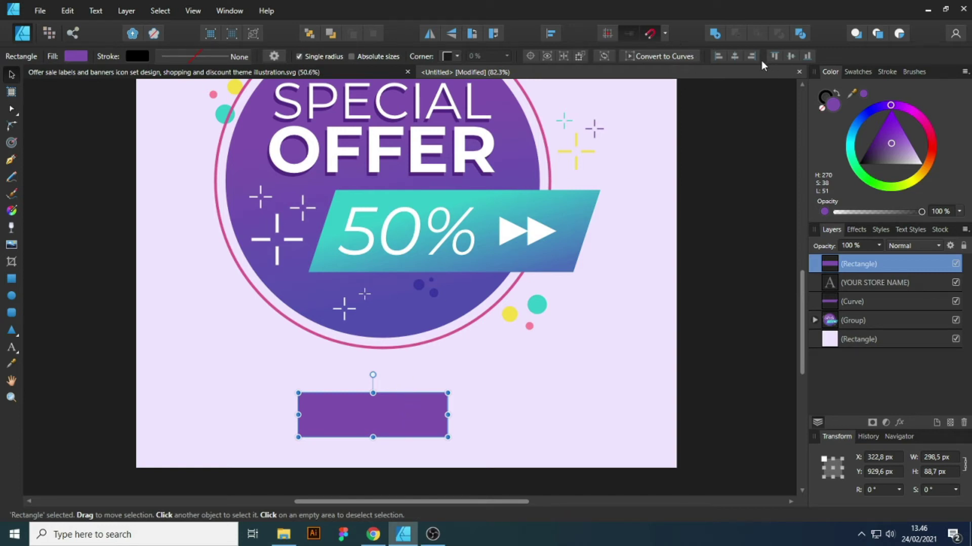
# Centre the purple rectangle horizontally on the page and round all four corners fully to form a pill shape.
pyautogui.click(735, 56)
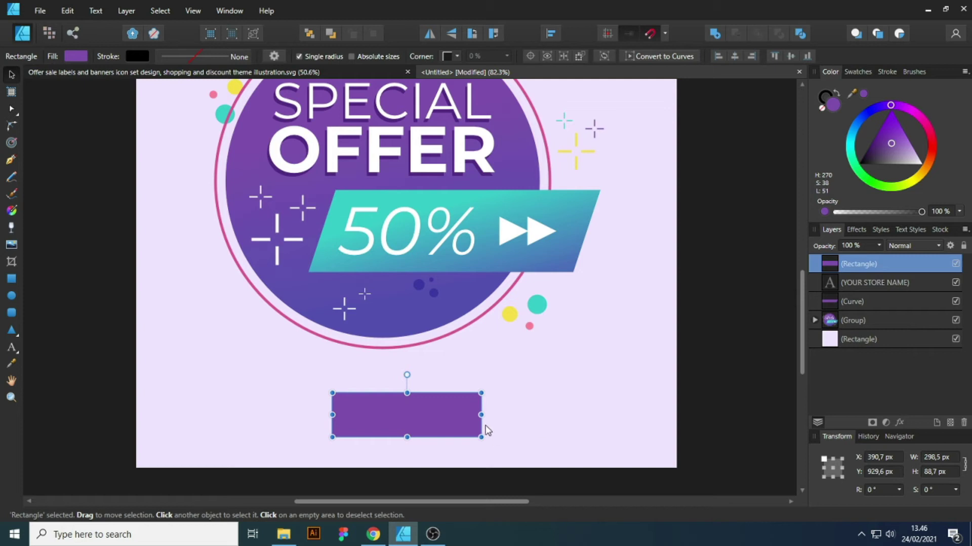
pyautogui.press('a')
pyautogui.moveTo(508, 374); pyautogui.dragTo(273, 454)
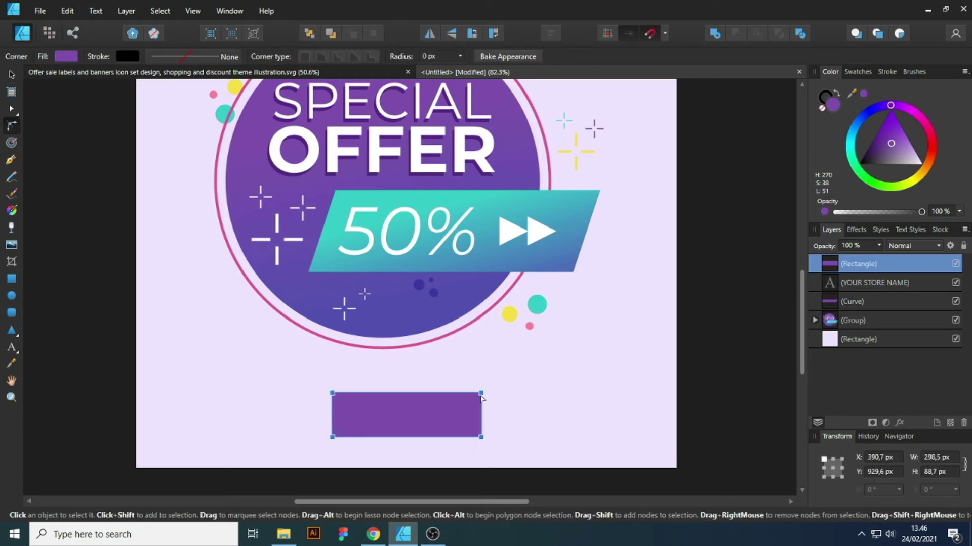
pyautogui.moveTo(481, 394); pyautogui.dragTo(324, 408)
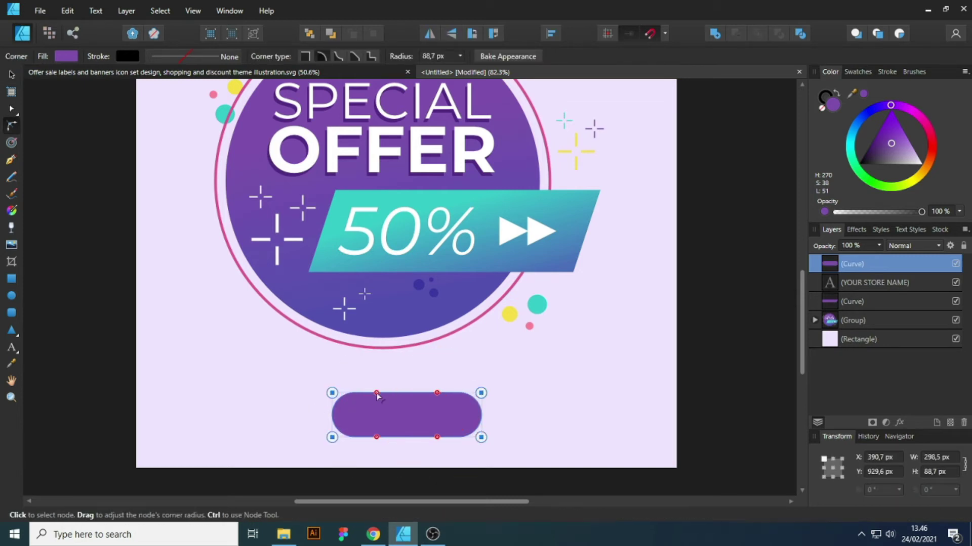
pyautogui.press('v')
pyautogui.click(715, 374)
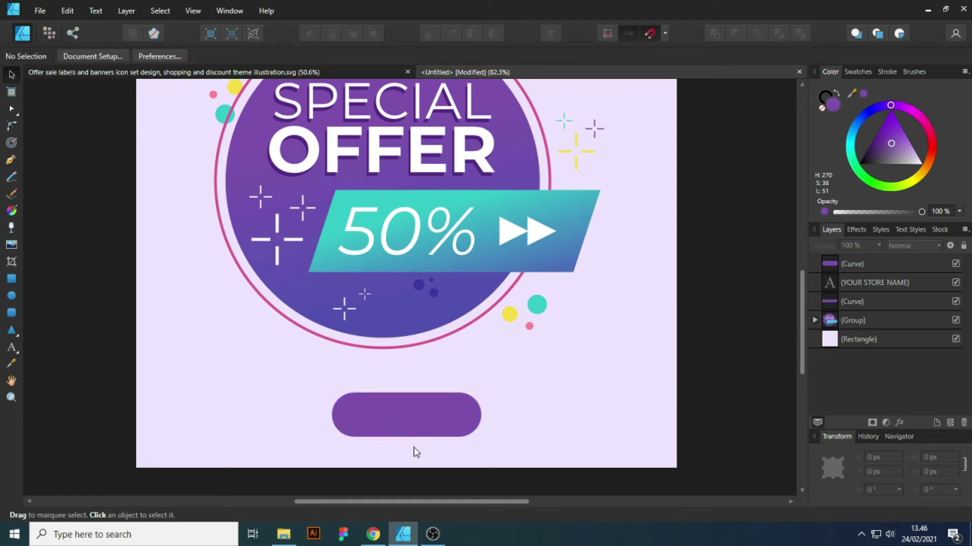
# Widen the purple pill shape to about 347 px, extending both sides to keep it roughly centred on the page.
pyautogui.scroll(2, 416, 452)
pyautogui.click(424, 415)
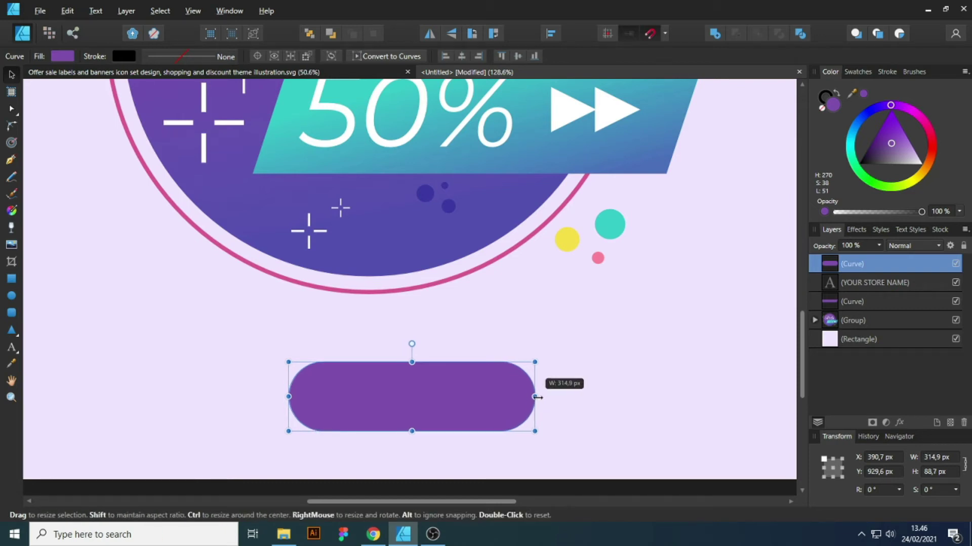
pyautogui.moveTo(525, 397); pyautogui.dragTo(543, 396)
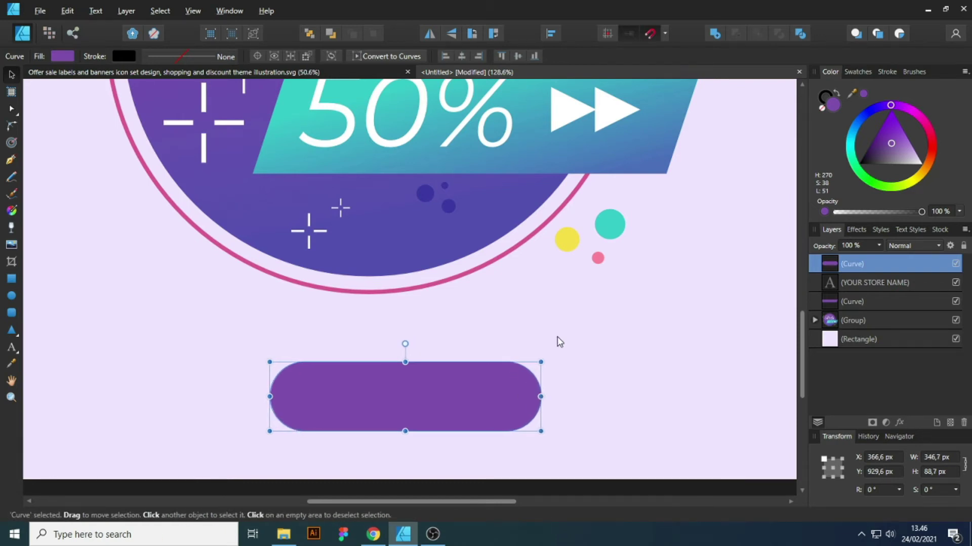
pyautogui.click(557, 340)
pyautogui.scroll(-2, 392, 373)
pyautogui.scroll(3, 431, 403)
pyautogui.scroll(-1, 441, 387)
pyautogui.click(440, 387)
pyautogui.scroll(-1, 440, 387)
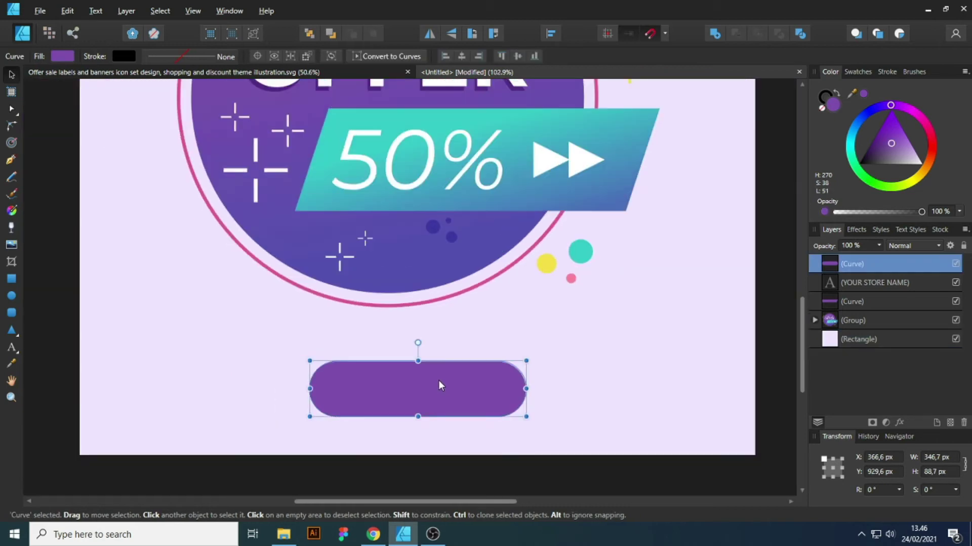
# Fill the pill shape with the pink sampled from the small dot beside the offer label.
pyautogui.scroll(1, 447, 380)
pyautogui.scroll(1, 484, 310)
pyautogui.scroll(2, 484, 309)
pyautogui.press('i')
pyautogui.click(621, 336)
pyautogui.scroll(-3, 471, 400)
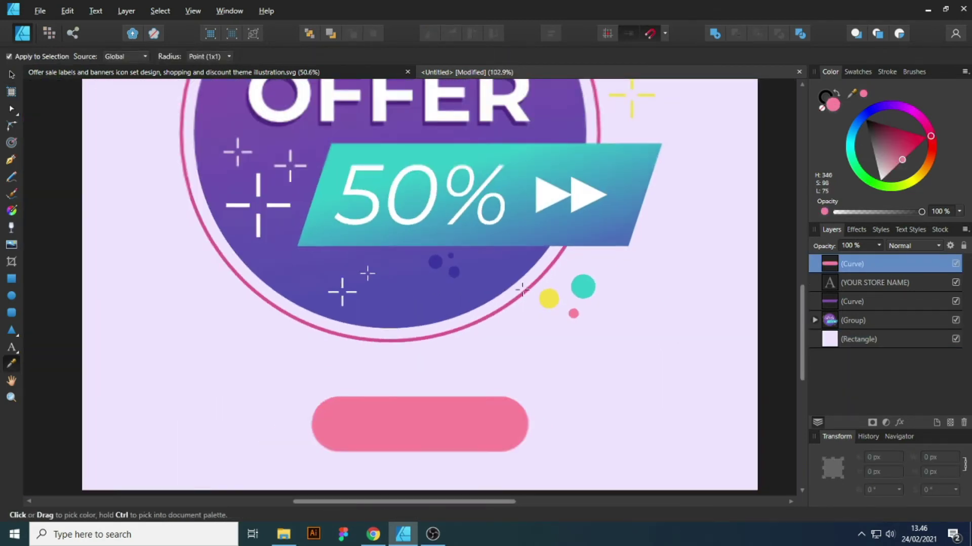
# Recolour the pill shape with the turquoise sampled from the 50% banner.
pyautogui.scroll(1, 473, 387)
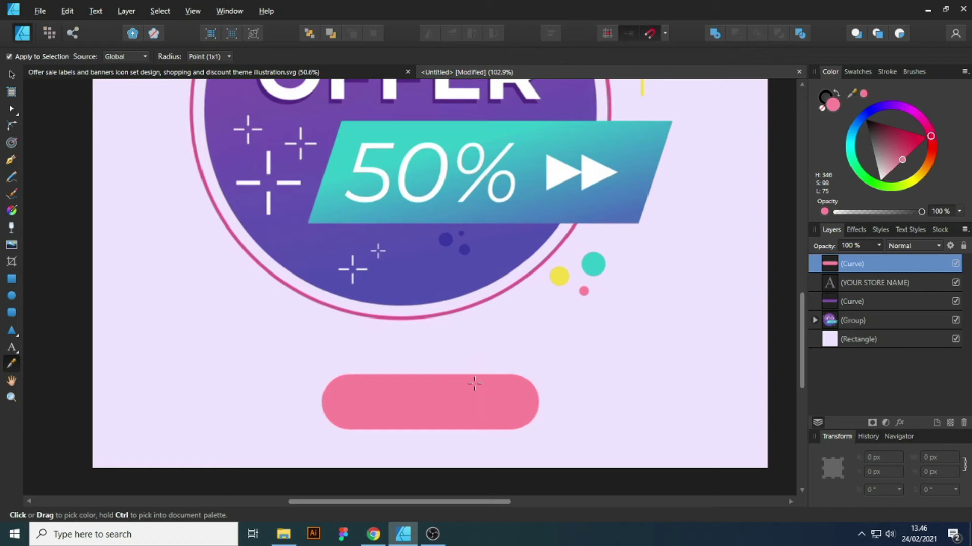
pyautogui.click(527, 130)
pyautogui.press('v')
pyautogui.click(596, 332)
# Add the art text "SHOP NOW" on the turquoise pill shape.
pyautogui.scroll(3, 466, 433)
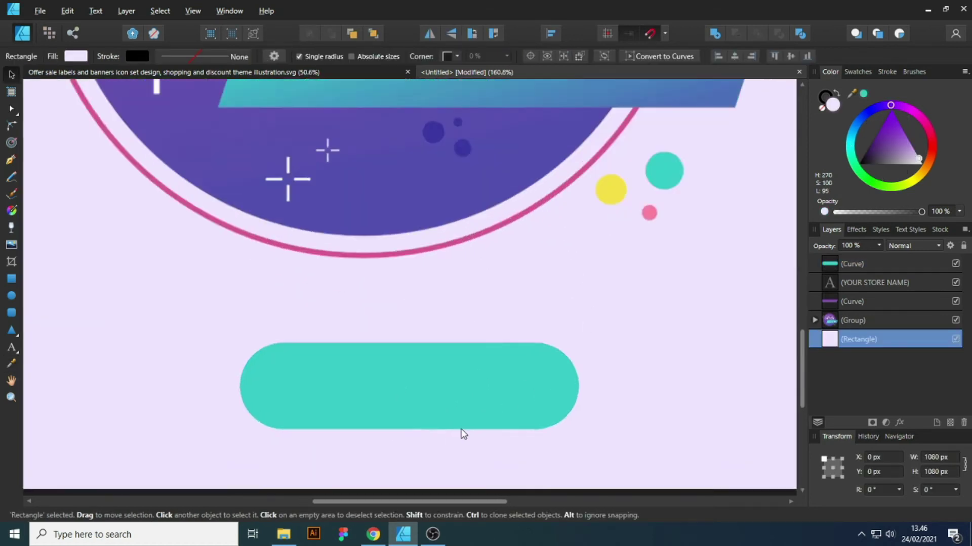
pyautogui.click(384, 429)
pyautogui.scroll(1, 383, 429)
pyautogui.click(437, 283)
pyautogui.click(372, 367)
pyautogui.press('t')
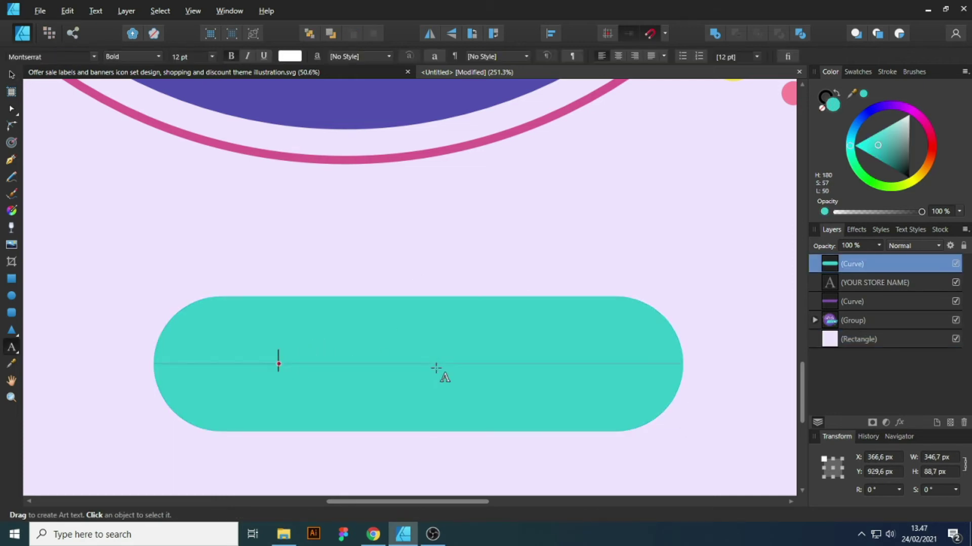
pyautogui.click(438, 364)
pyautogui.write('SHOP NOW')
pyautogui.press('Escape')
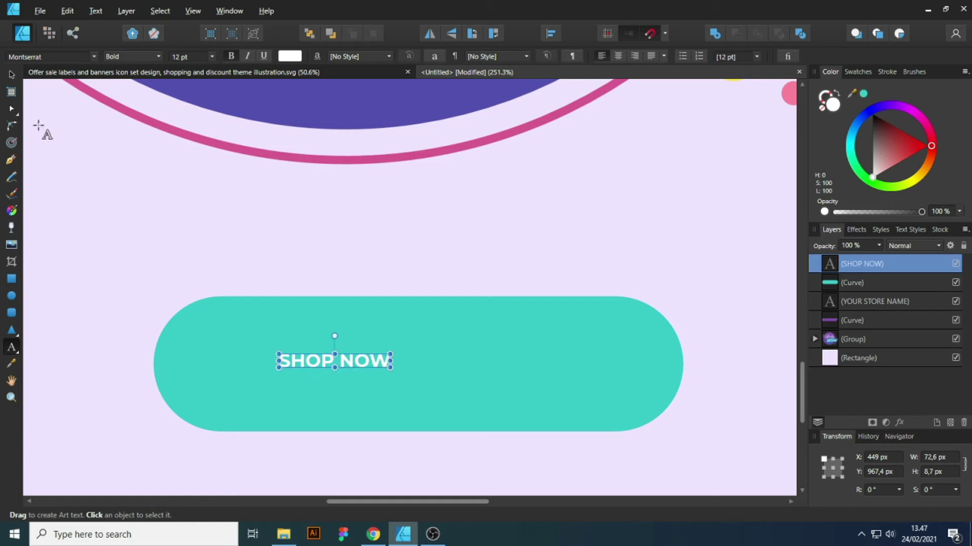
# Change the SHOP NOW text from bold to regular weight and enlarge it to about 42.2 pt, centred on the pill shape.
pyautogui.click(10, 75)
pyautogui.moveTo(366, 361); pyautogui.dragTo(416, 365)
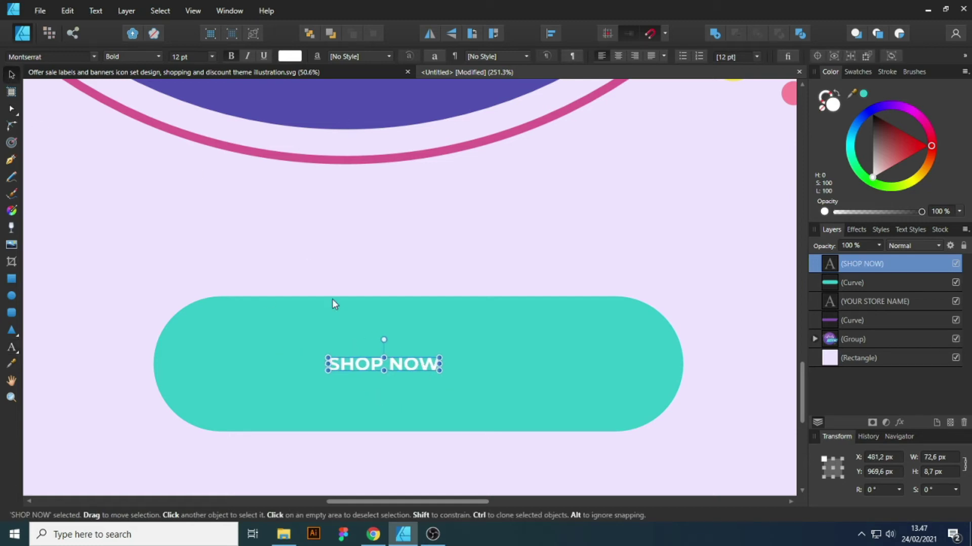
pyautogui.click(230, 56)
pyautogui.moveTo(384, 371); pyautogui.dragTo(461, 366)
# Apply a slightly slanted linear gradient to the pill shape, running from its upper edge to its lower edge.
pyautogui.click(581, 327)
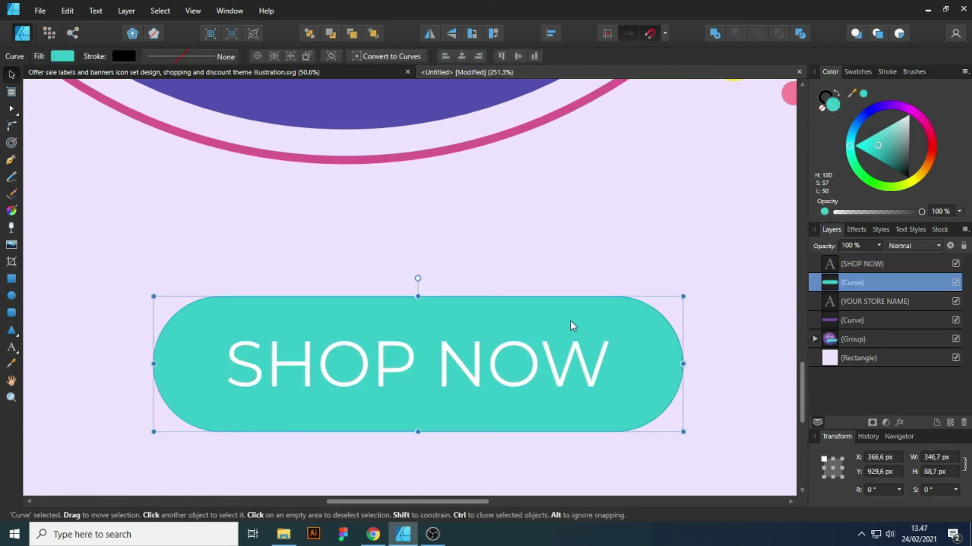
pyautogui.press('g')
pyautogui.moveTo(409, 312); pyautogui.dragTo(448, 434)
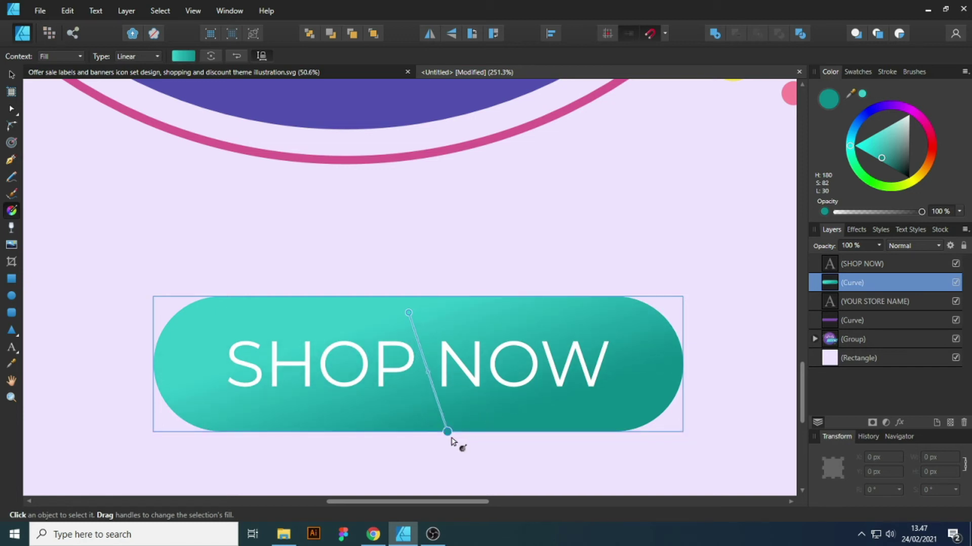
# Set the gradient's lower end colour to the dark blue sampled from the small dots inside the label's circle.
pyautogui.scroll(5, 616, 226)
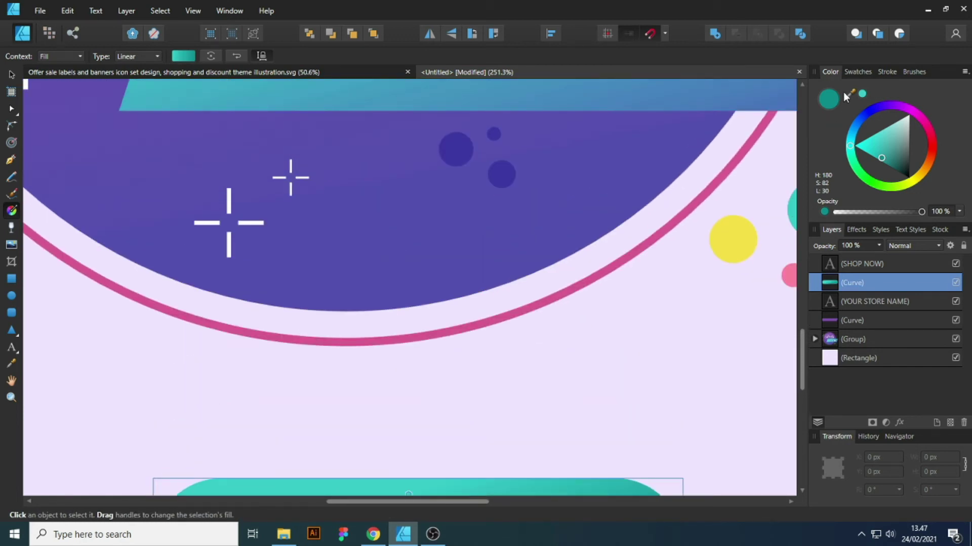
pyautogui.moveTo(852, 90); pyautogui.dragTo(506, 174)
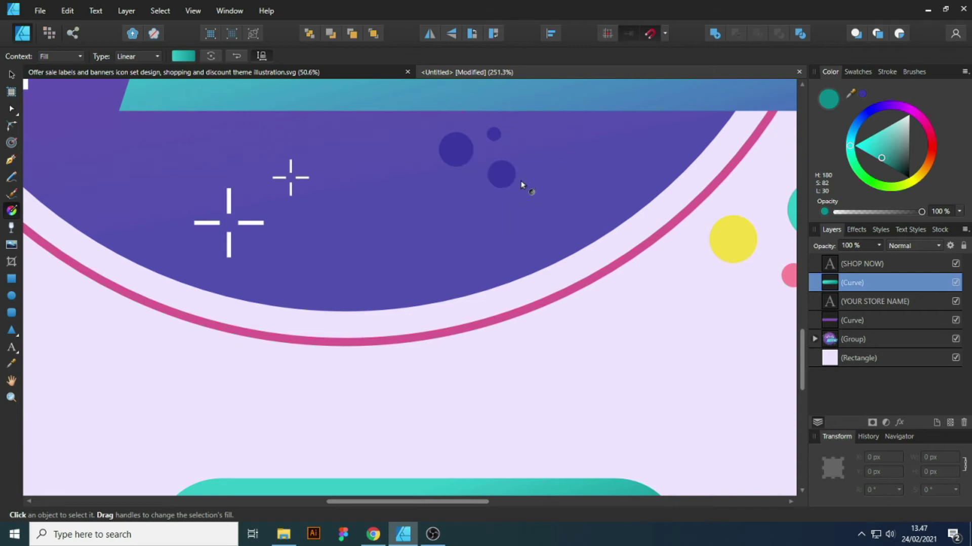
pyautogui.scroll(-2, 525, 189)
pyautogui.click(863, 94)
pyautogui.scroll(-4, 618, 214)
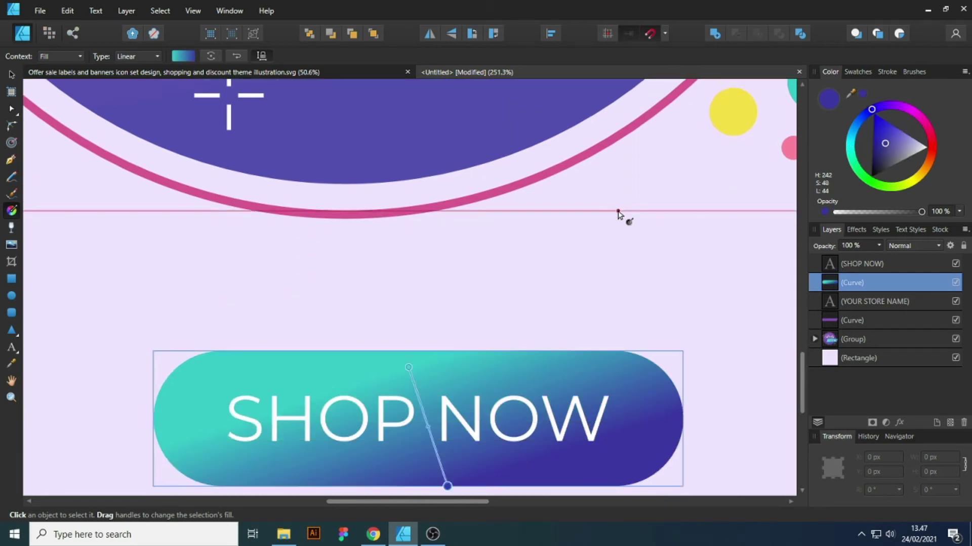
pyautogui.click(11, 76)
pyautogui.click(543, 298)
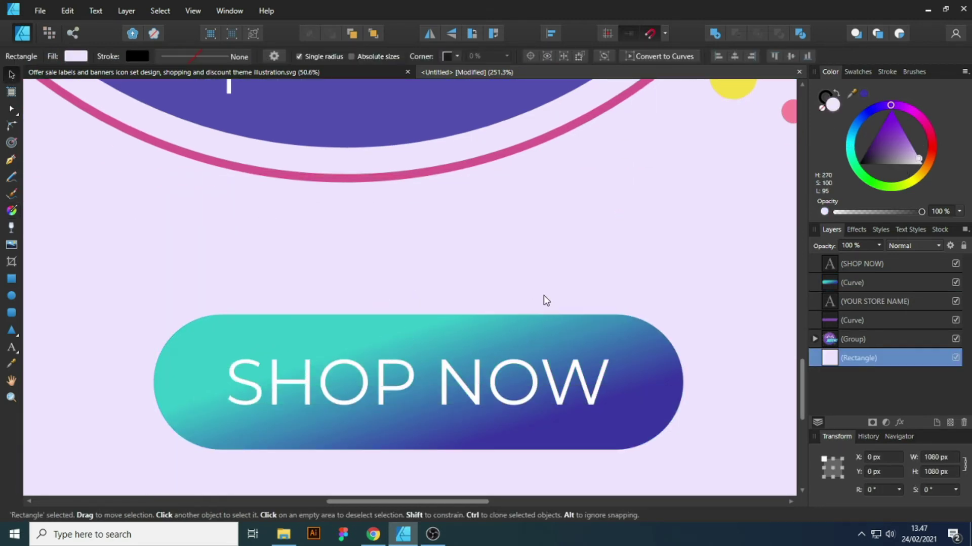
# Enlarge the SHOP NOW text slightly around its centre so it fills more of the pill shape.
pyautogui.click(445, 395)
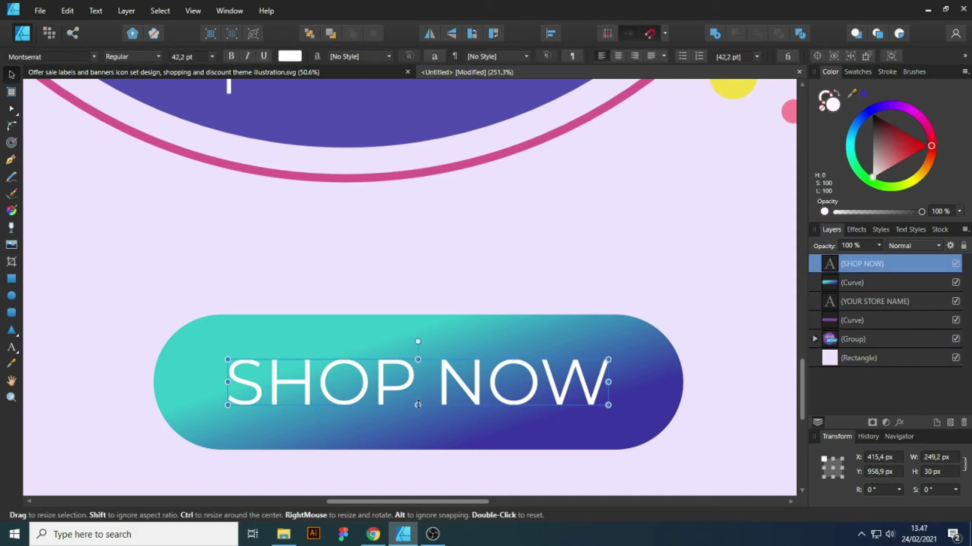
pyautogui.moveTo(418, 407); pyautogui.dragTo(418, 413)
pyautogui.click(521, 296)
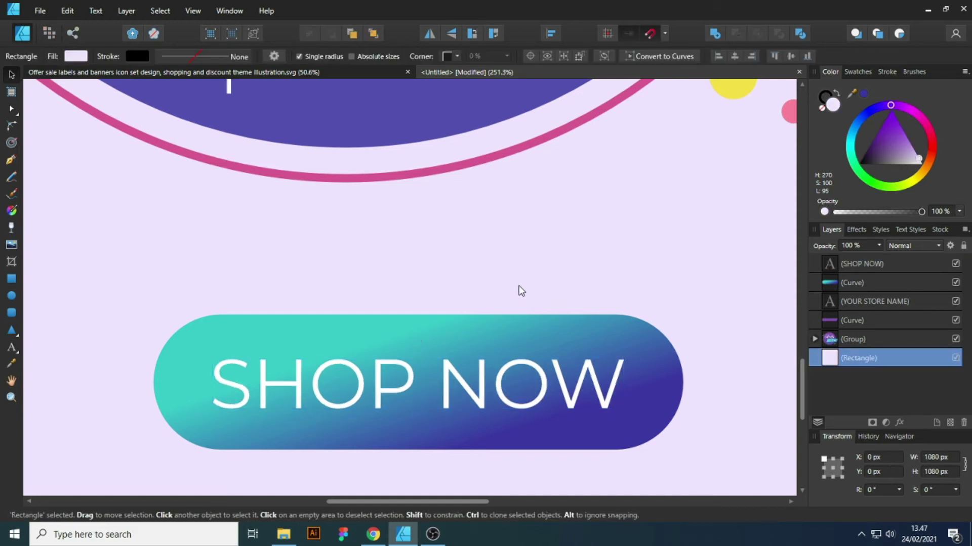
pyautogui.scroll(-4, 457, 296)
pyautogui.scroll(-1, 475, 381)
pyautogui.scroll(1, 502, 418)
pyautogui.click(371, 431)
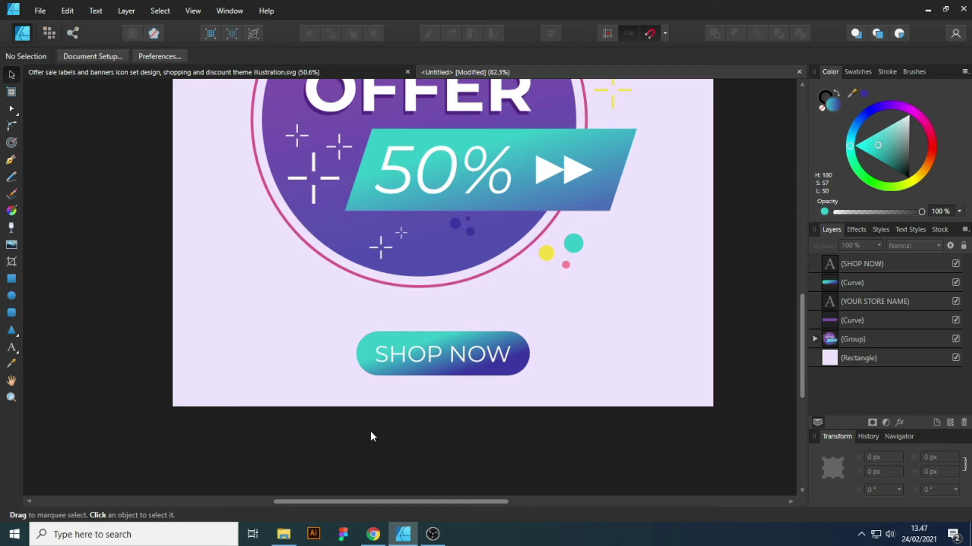
# Add a soft outer shadow to the SHOP NOW button's pill shape, offset slightly from it.
pyautogui.scroll(3, 387, 390)
pyautogui.scroll(1, 387, 391)
pyautogui.click(381, 341)
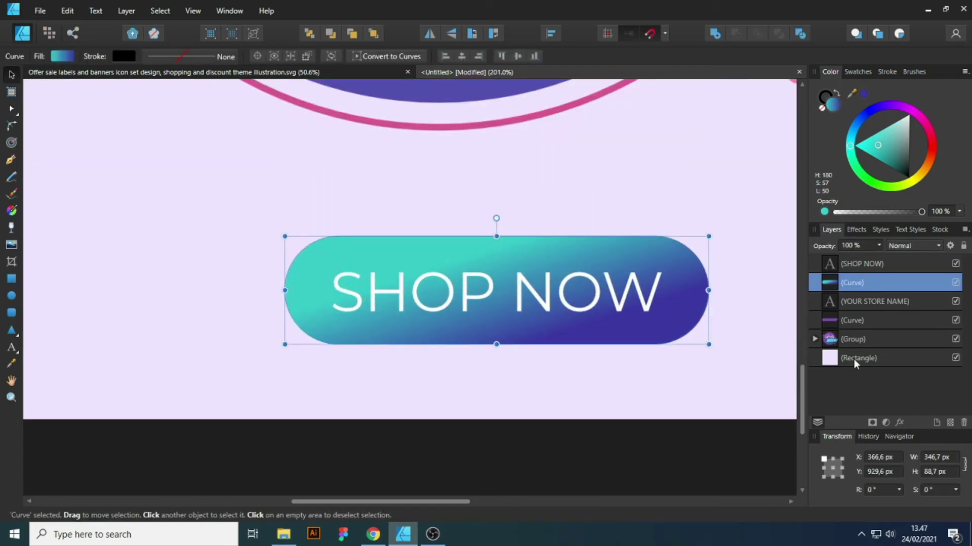
pyautogui.click(859, 232)
pyautogui.click(828, 290)
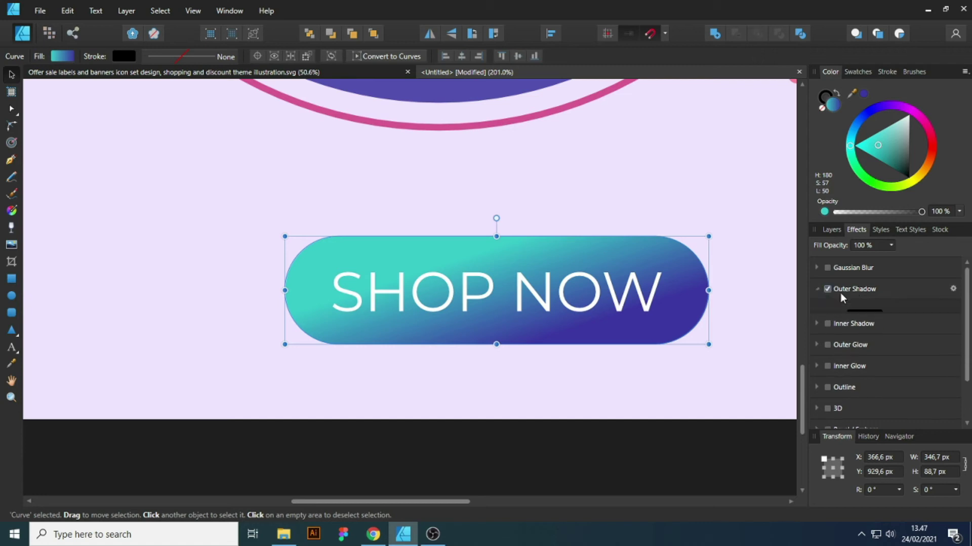
pyautogui.moveTo(853, 348); pyautogui.dragTo(873, 331)
pyautogui.click(680, 439)
# Examine the whole design with the SHOP NOW button and the empty upper-right corner of the page.
pyautogui.keyDown('ctrl'); pyautogui.scroll(-5, 419, 345); pyautogui.keyUp('ctrl')
pyautogui.scroll(2, 501, 384)
pyautogui.keyDown('ctrl'); pyautogui.scroll(-3, 538, 358); pyautogui.keyUp('ctrl')
pyautogui.scroll(-1, 508, 321)
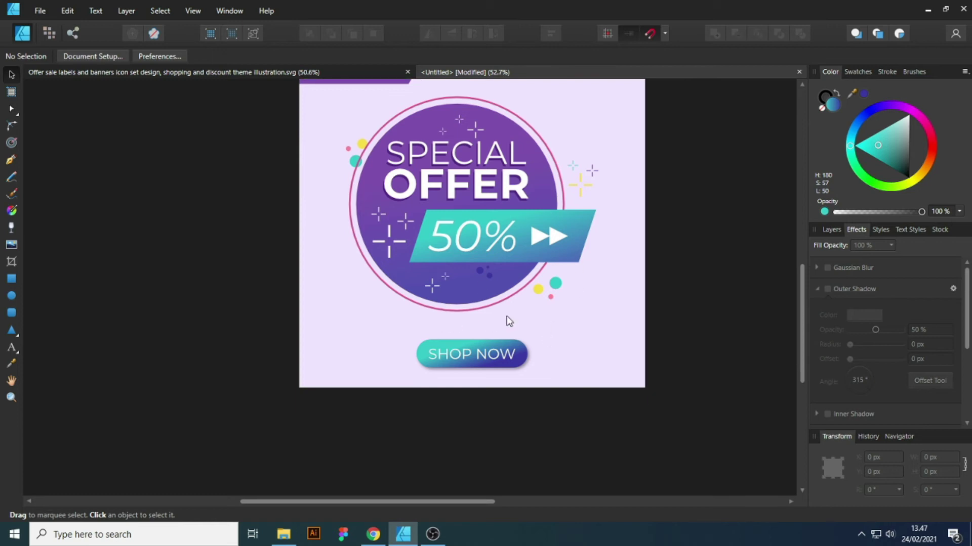
pyautogui.scroll(3, 545, 322)
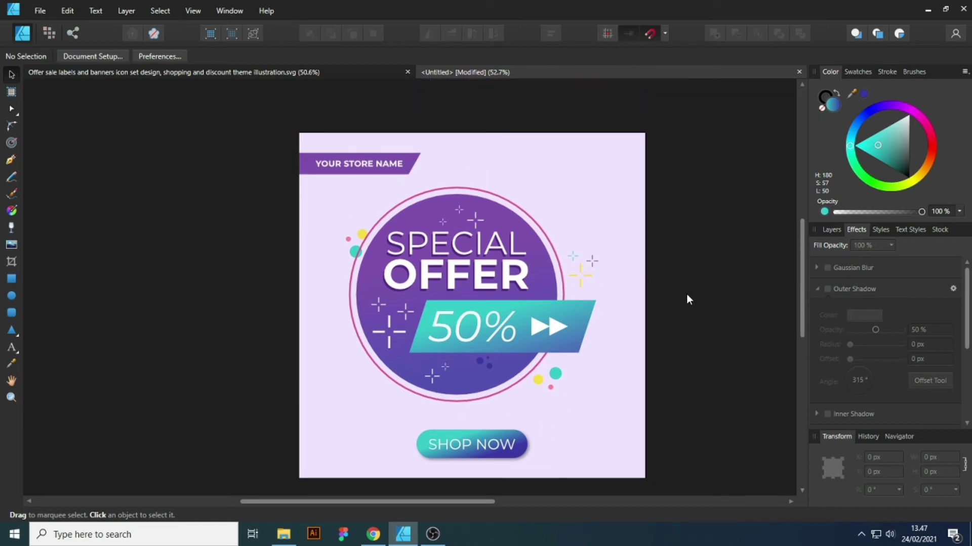
pyautogui.keyDown('ctrl'); pyautogui.scroll(1, 657, 162); pyautogui.keyUp('ctrl')
pyautogui.keyDown('ctrl'); pyautogui.scroll(6, 544, 145); pyautogui.keyUp('ctrl')
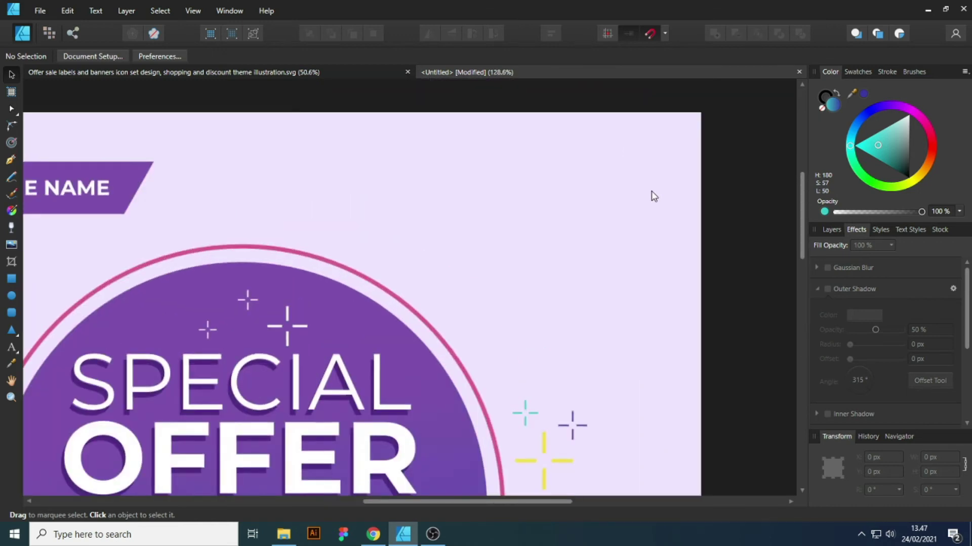
pyautogui.keyDown('ctrl'); pyautogui.scroll(-6, 594, 205); pyautogui.keyUp('ctrl')
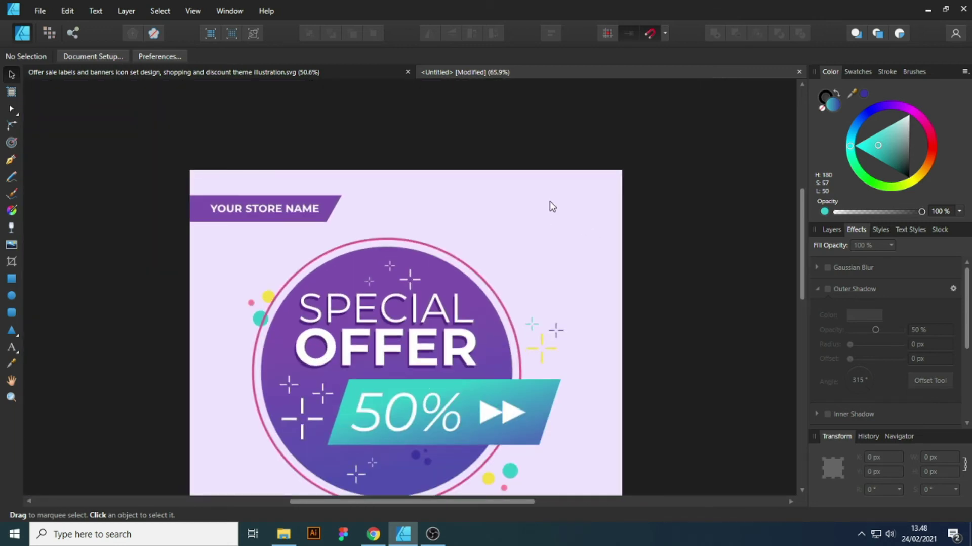
# Draw a closed wavy shape about 389 × 219 px in the page's upper-right corner with the Pen tool.
pyautogui.press('p')
pyautogui.click(467, 170)
pyautogui.moveTo(514, 205); pyautogui.dragTo(542, 206)
pyautogui.click(568, 229)
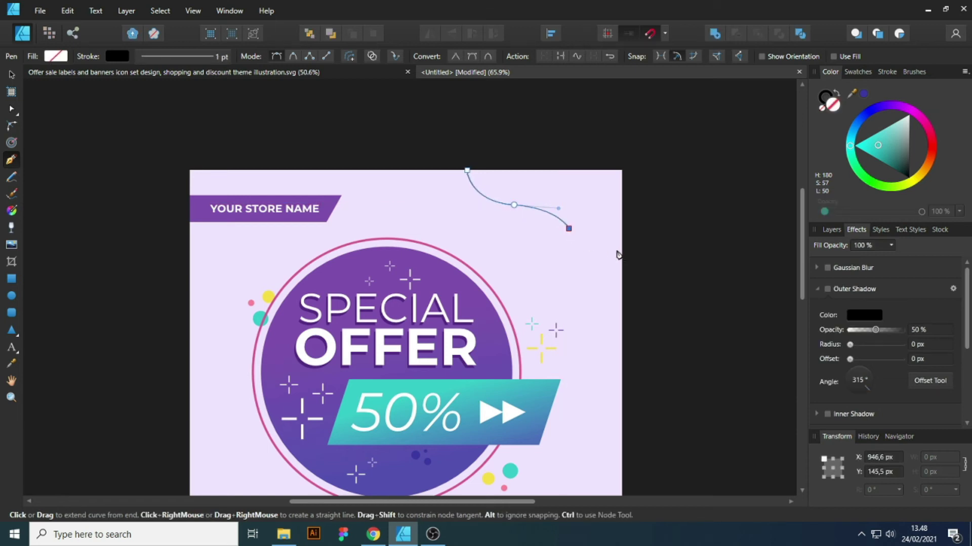
pyautogui.moveTo(623, 253); pyautogui.dragTo(660, 234)
pyautogui.click(622, 171)
pyautogui.click(467, 171)
pyautogui.scroll(-2, 611, 188)
pyautogui.press('Escape')
pyautogui.press('v')
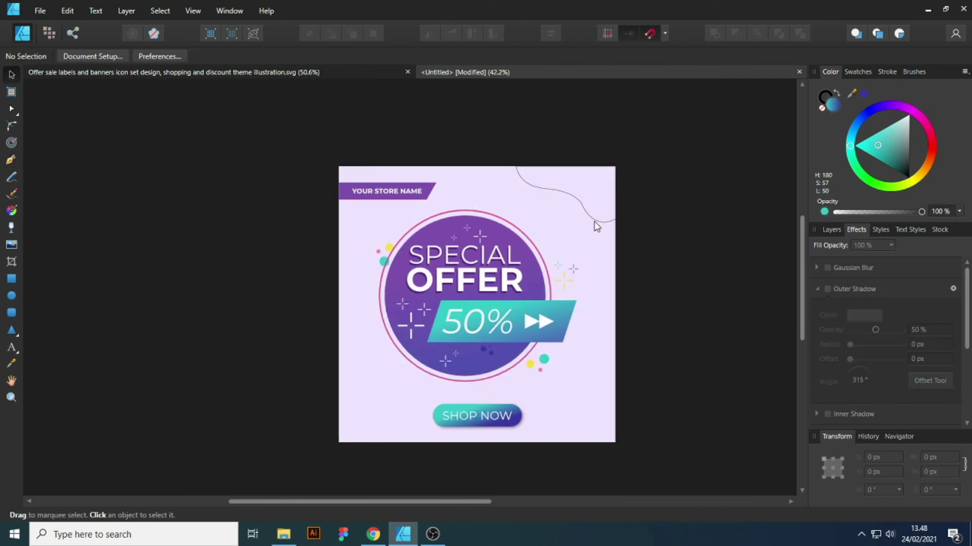
# Fill the wavy corner shape with the purple sampled from the label's circle and remove its stroke.
pyautogui.click(589, 216)
pyautogui.press('i')
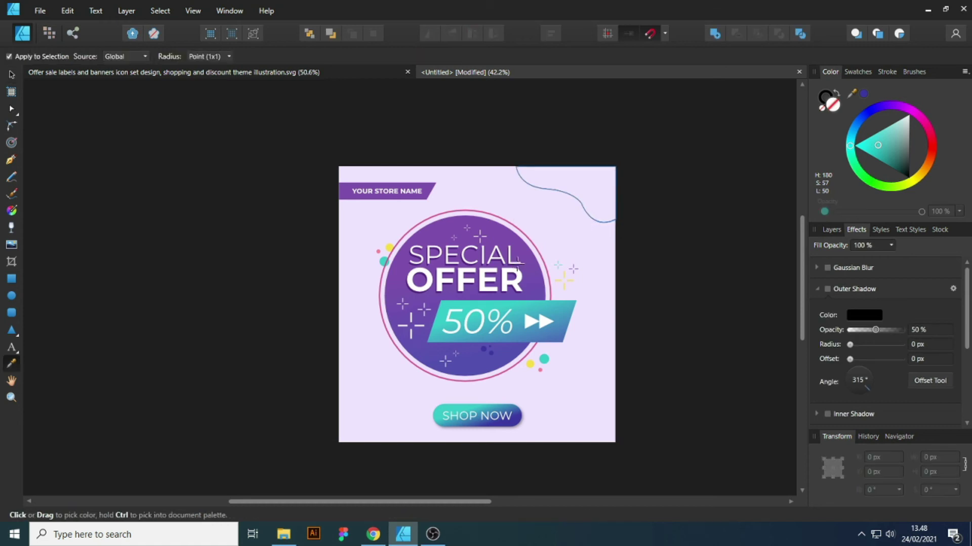
pyautogui.click(523, 249)
pyautogui.press('v')
pyautogui.click(676, 257)
pyautogui.click(600, 202)
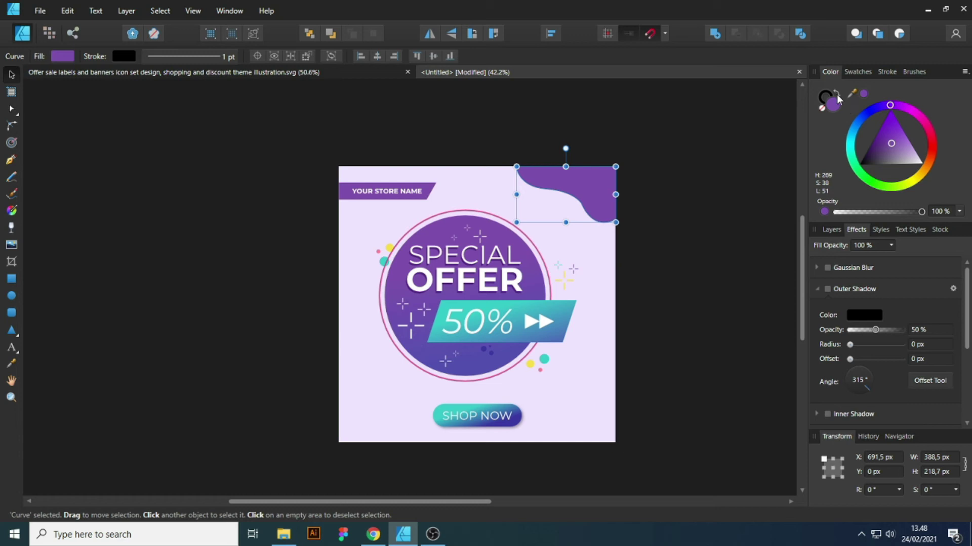
pyautogui.click(606, 227)
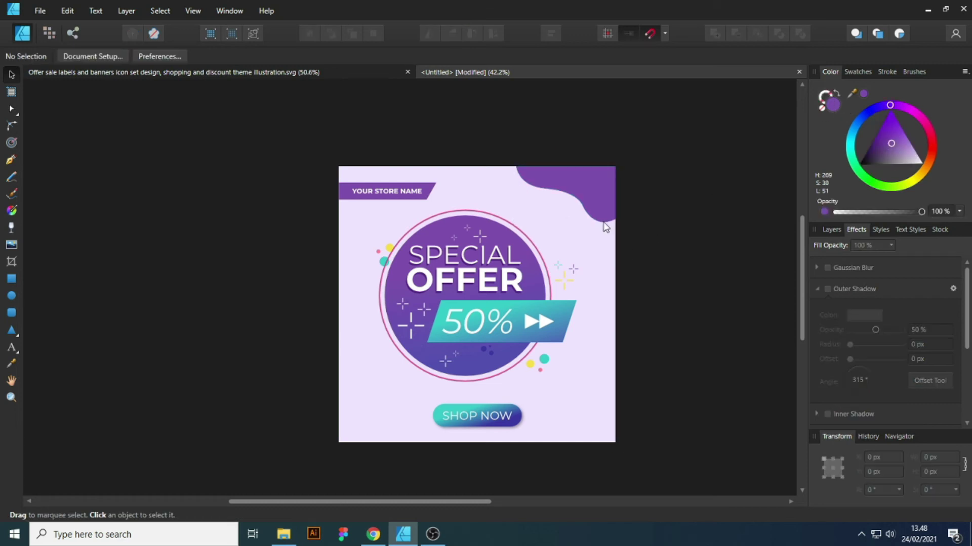
# Duplicate the wavy purple shape, rotate the copy 180°, and fit it into the page's lower-left corner.
pyautogui.click(591, 191)
pyautogui.moveTo(591, 190); pyautogui.dragTo(283, 440)
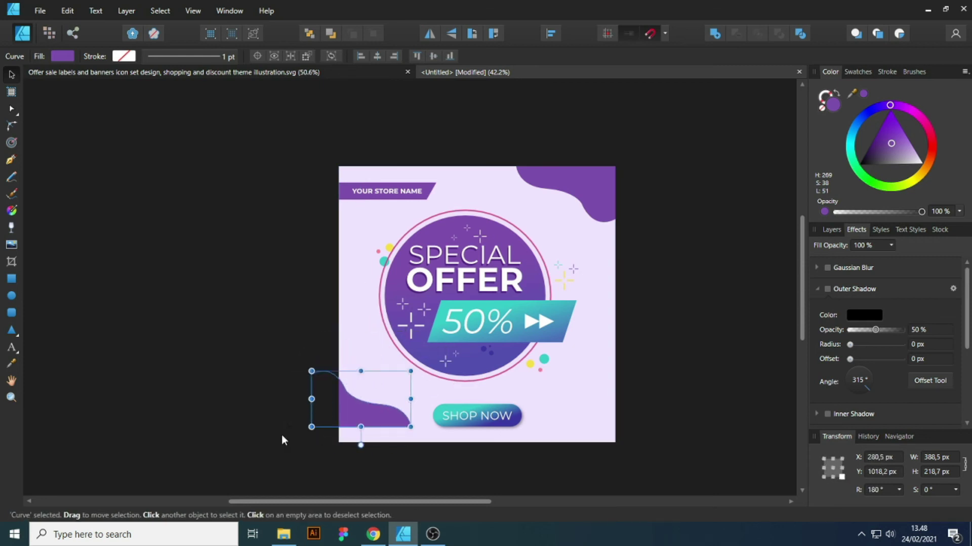
pyautogui.moveTo(352, 413); pyautogui.dragTo(379, 429)
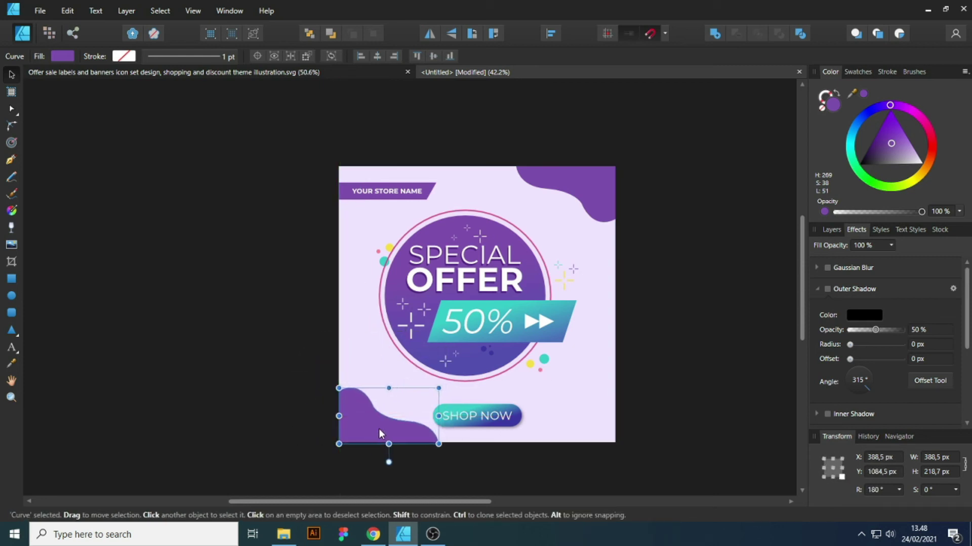
# Move the lower-left wavy shape slightly up so it sits flush with the page's bottom edge.
pyautogui.scroll(3, 405, 437)
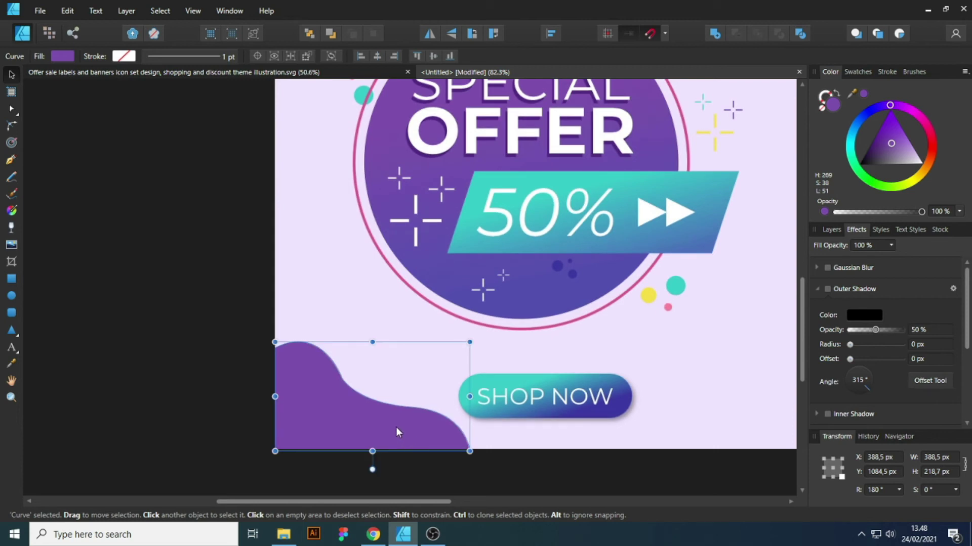
pyautogui.moveTo(391, 429); pyautogui.dragTo(390, 426)
pyautogui.click(226, 329)
pyautogui.scroll(-4, 258, 372)
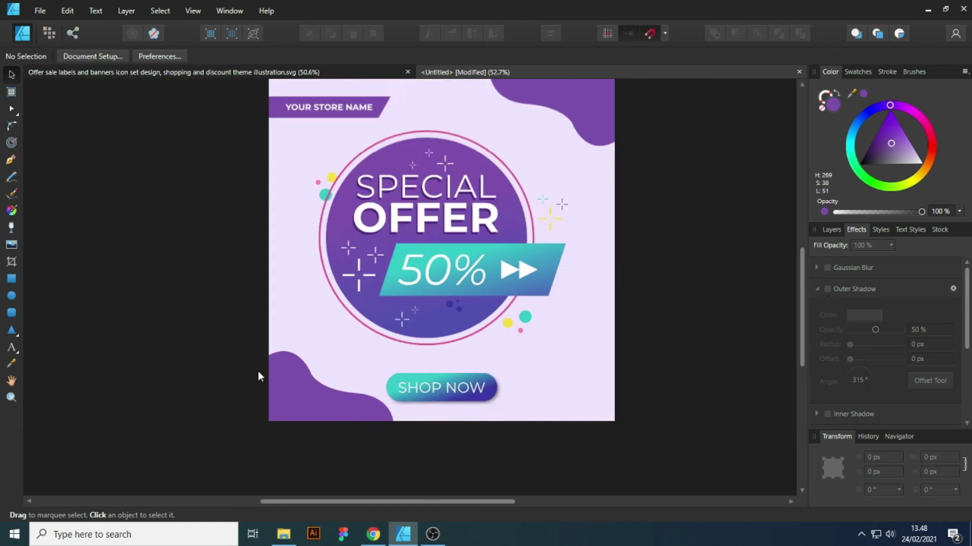
# Shrink the lower-left wavy shape to about 288 × 162 px, keeping it in the page corner clear of the SHOP NOW button.
pyautogui.scroll(2, 375, 354)
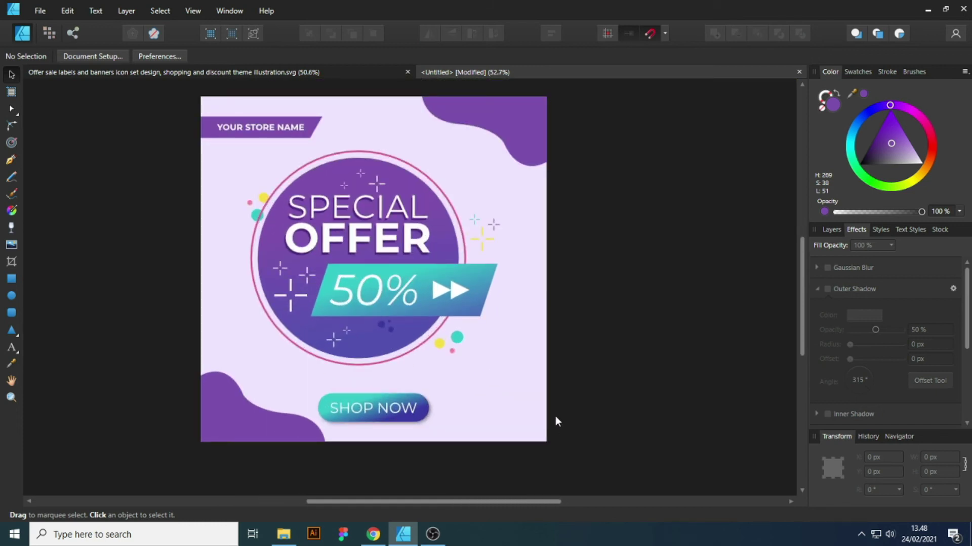
pyautogui.click(304, 411)
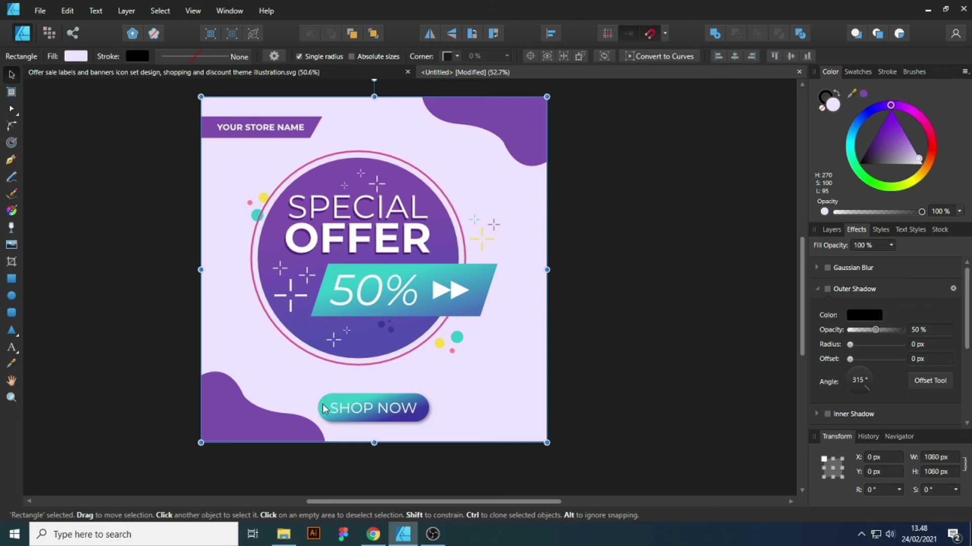
pyautogui.click(296, 428)
pyautogui.moveTo(326, 408)
pyautogui.mouseDown()
pyautogui.moveTo(323, 400)
pyautogui.moveTo(326, 407)
pyautogui.mouseUp()
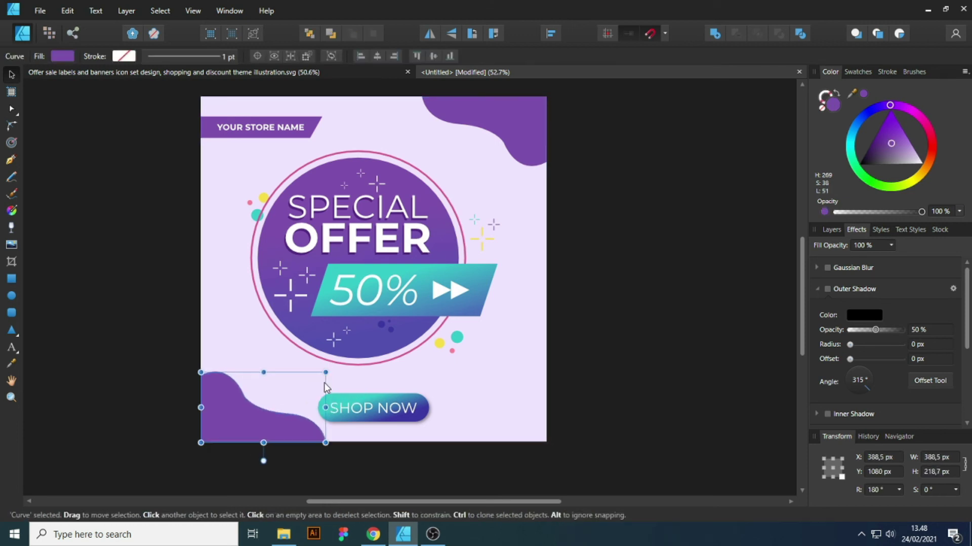
pyautogui.moveTo(325, 373); pyautogui.dragTo(293, 390)
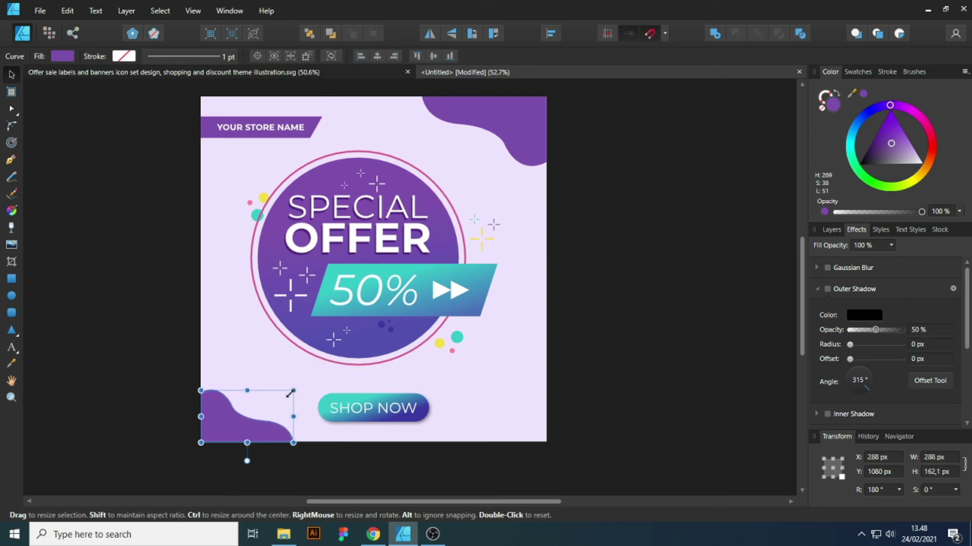
pyautogui.click(577, 346)
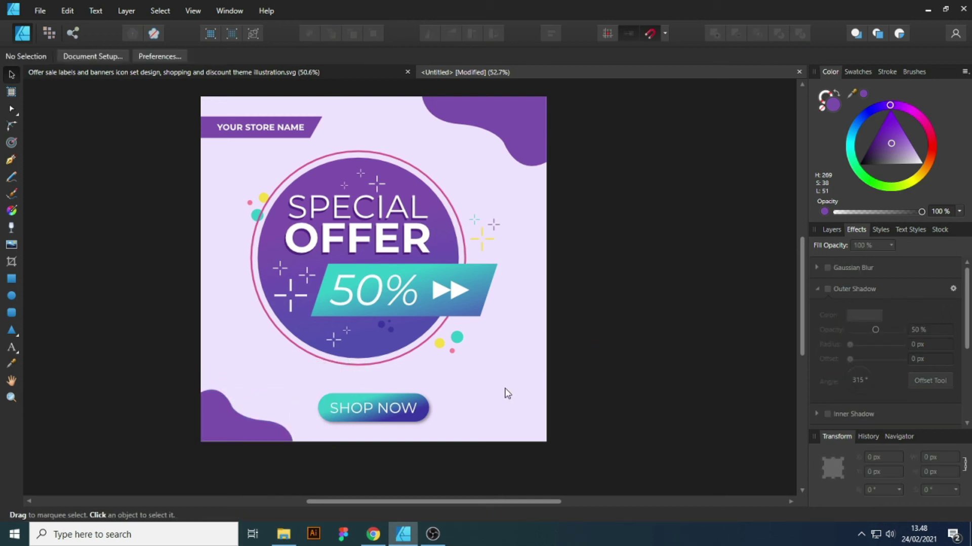
# Place a copy of the small wavy shape in the page's lower-right corner, rotated to about -120° and stretched to about 288 × 249 px.
pyautogui.moveTo(265, 433); pyautogui.dragTo(529, 434)
pyautogui.moveTo(560, 386); pyautogui.dragTo(558, 443)
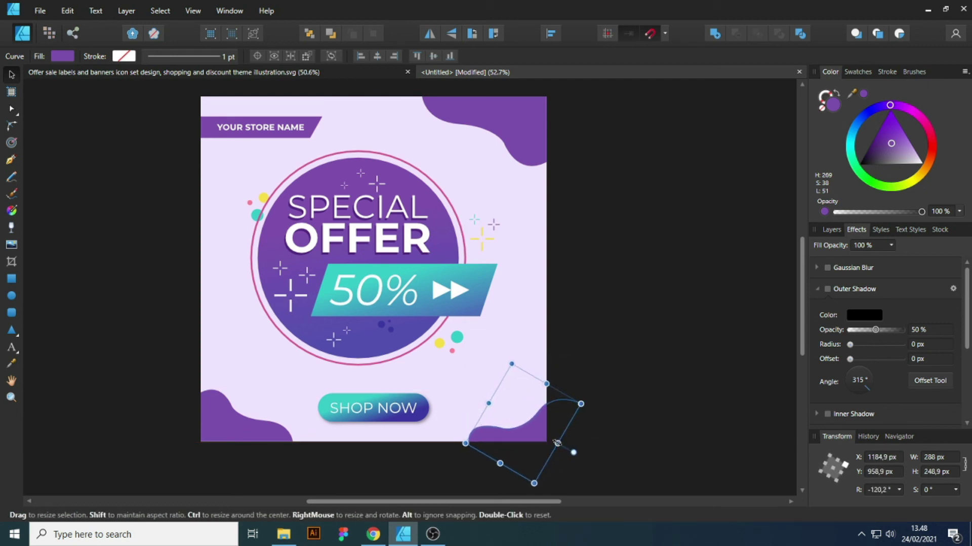
pyautogui.click(585, 353)
pyautogui.scroll(2, 614, 333)
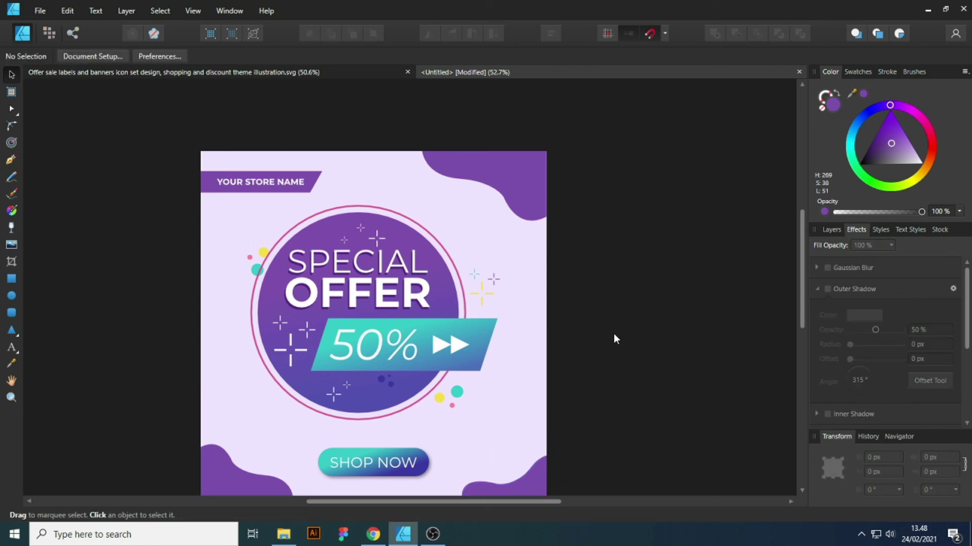
pyautogui.scroll(-2, 615, 323)
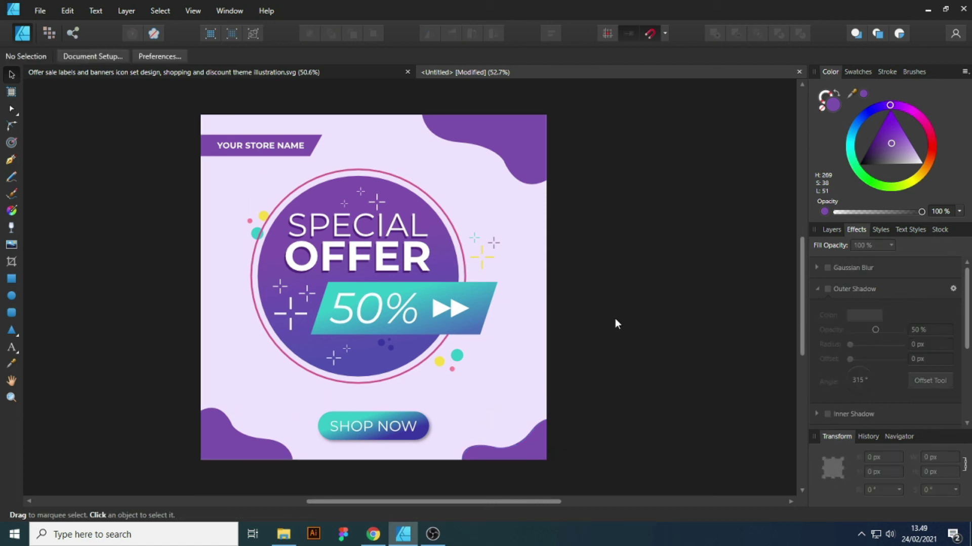
# Move the SHOP NOW button and its text slightly up, to about Y 910 px.
pyautogui.scroll(-1, 617, 320)
pyautogui.moveTo(630, 328); pyautogui.dragTo(277, 400)
pyautogui.moveTo(390, 372); pyautogui.dragTo(390, 366)
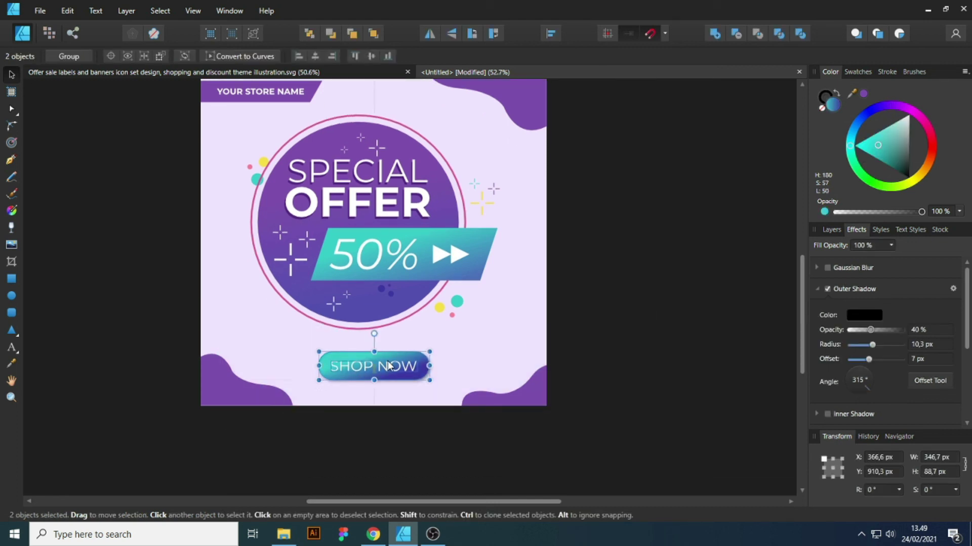
pyautogui.click(587, 324)
# Undo the last upward move of the SHOP NOW button.
pyautogui.scroll(1, 605, 331)
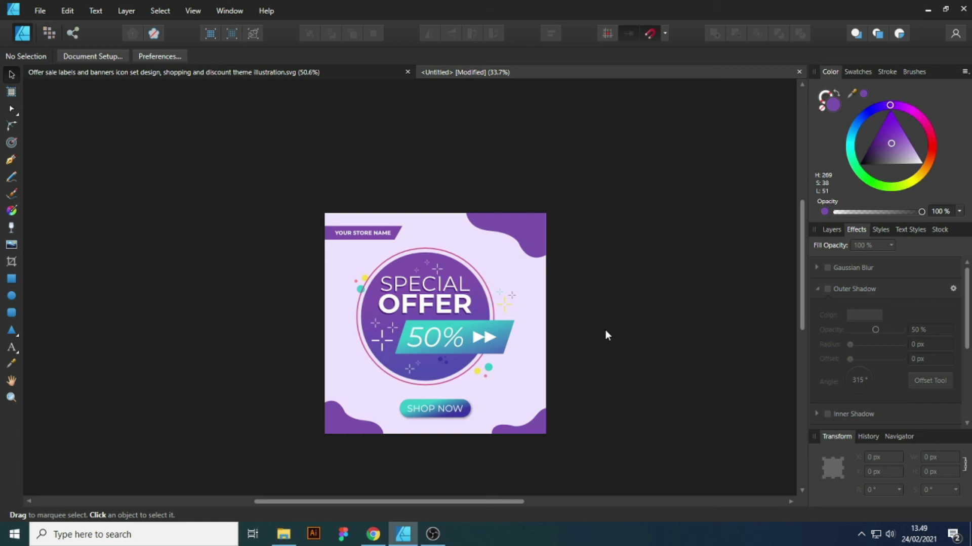
pyautogui.scroll(1, 605, 331)
pyautogui.hotkey('ctrl', 'z')
pyautogui.click(597, 375)
pyautogui.hotkey('ctrl', 'z')
pyautogui.click(608, 369)
pyautogui.hotkey('ctrl', 'z')
pyautogui.click(609, 370)
pyautogui.hotkey('ctrl', 'z')
pyautogui.click(609, 369)
pyautogui.scroll(-1, 606, 314)
pyautogui.hotkey('ctrl', 'z')
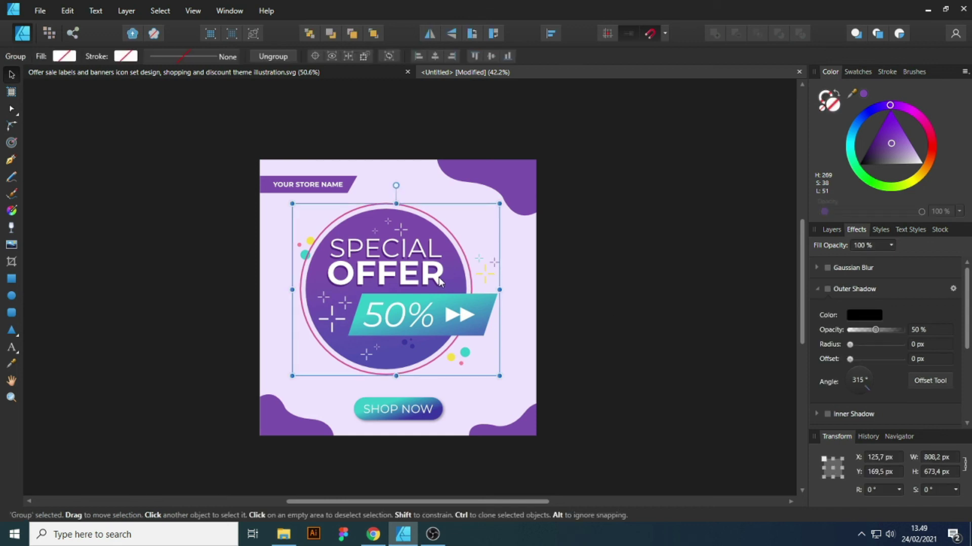
# Enlarge the SPECIAL OFFER label group to about 860 × 717 px and reposition it at about X 129, Y 160 px.
pyautogui.moveTo(507, 292); pyautogui.dragTo(521, 293)
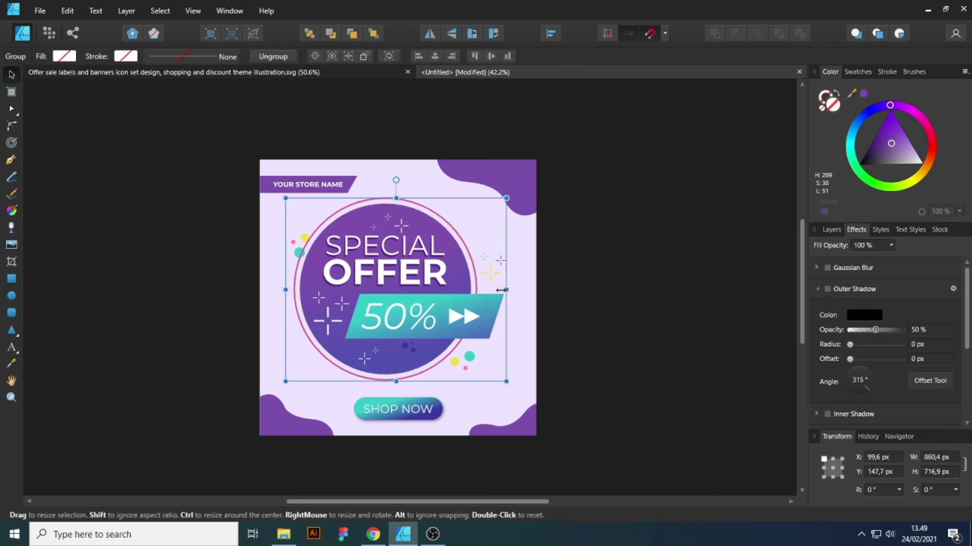
pyautogui.moveTo(420, 287); pyautogui.dragTo(427, 288)
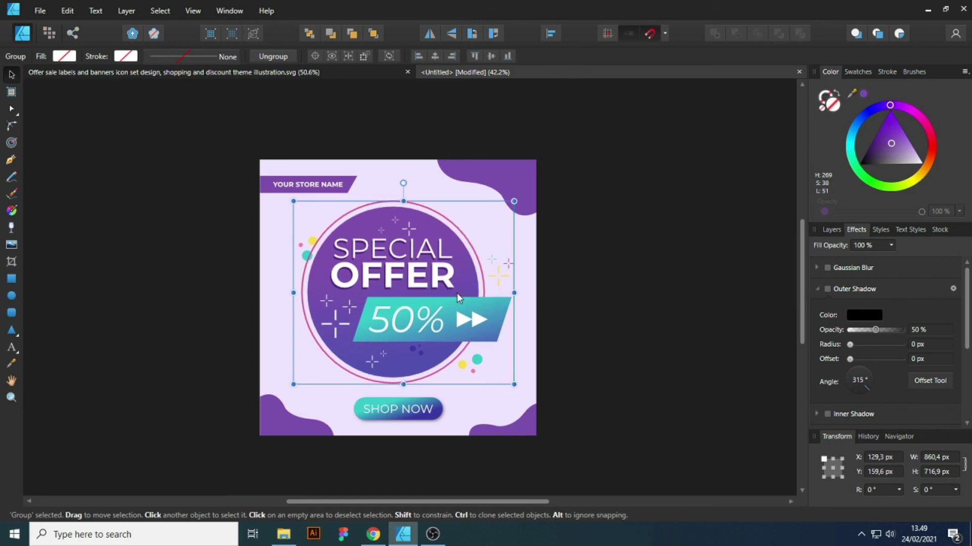
pyautogui.click(635, 303)
pyautogui.scroll(1, 383, 324)
pyautogui.moveTo(499, 243); pyautogui.dragTo(525, 246)
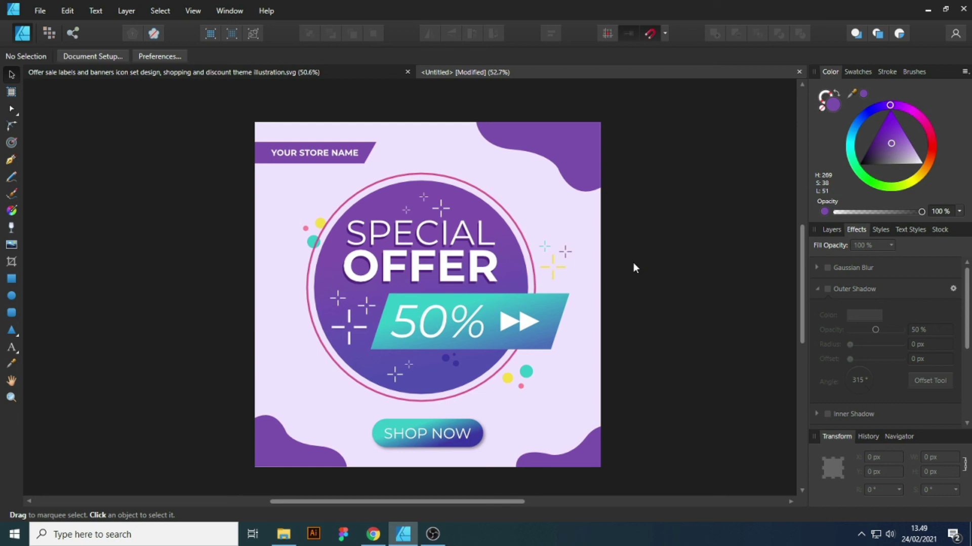
pyautogui.press('f')
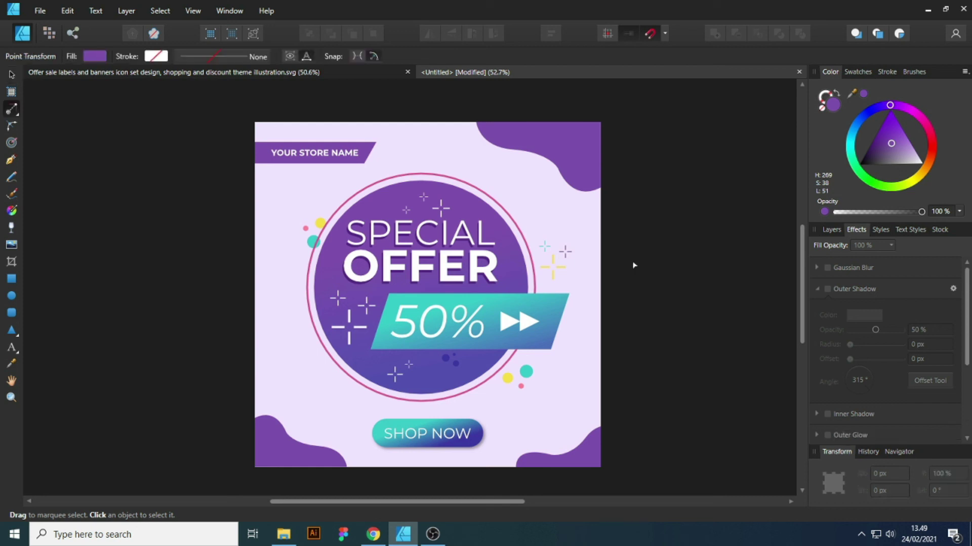